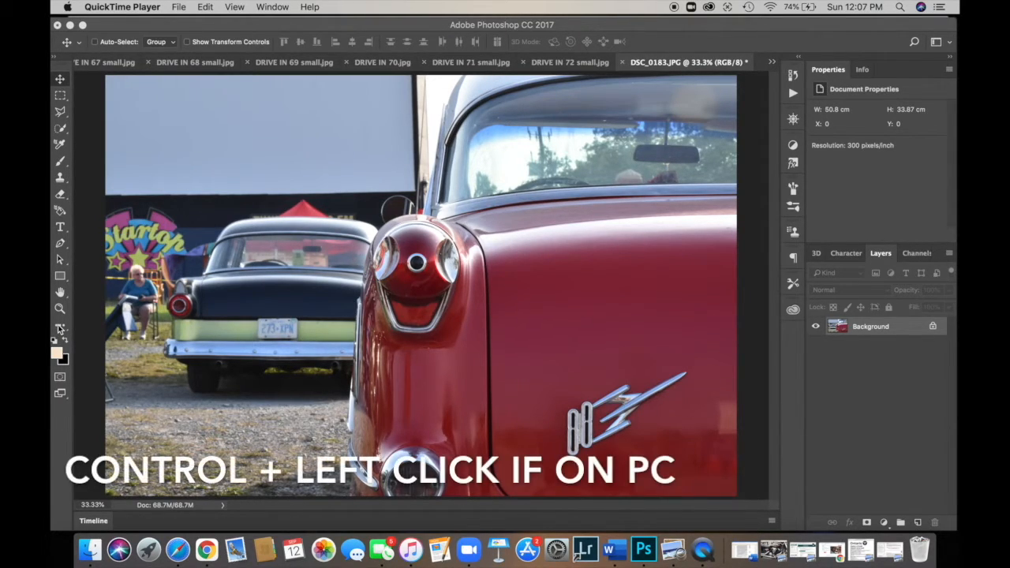
- Crop the car photo to trim its left side inward, then crop again to trim the bottom edge
ctrl+click(60, 329)
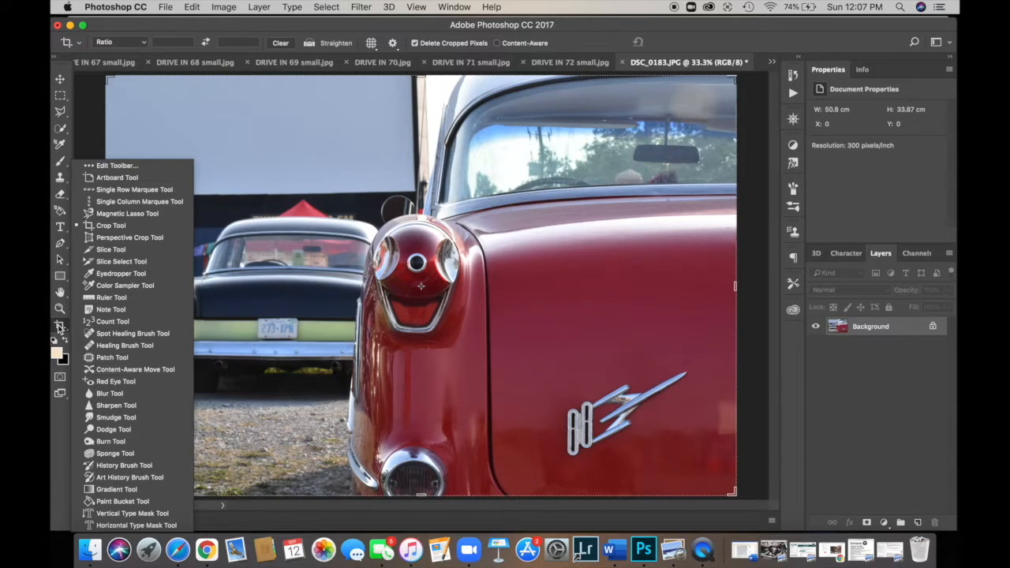
click(116, 227)
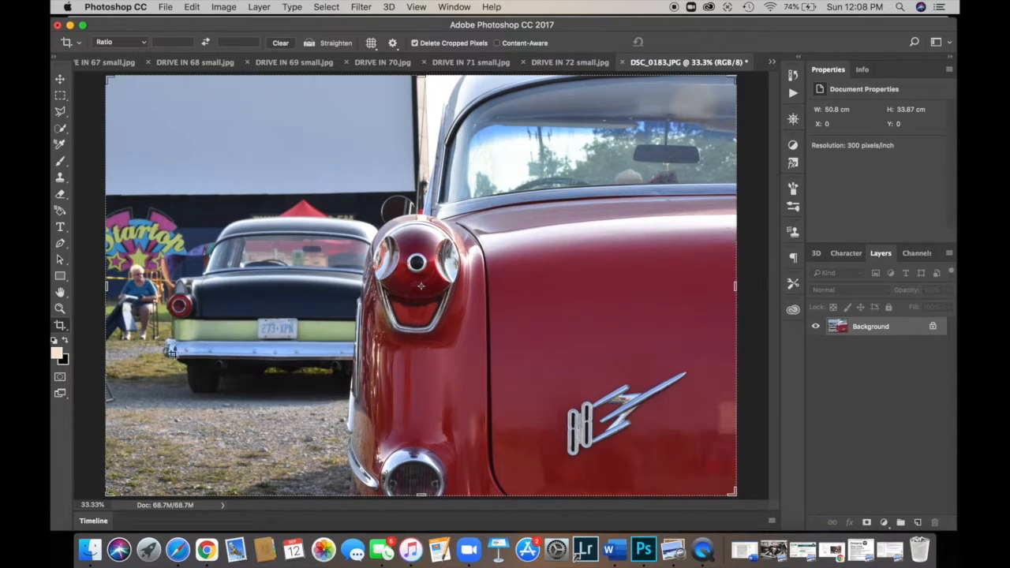
drag(108, 286, 136, 290)
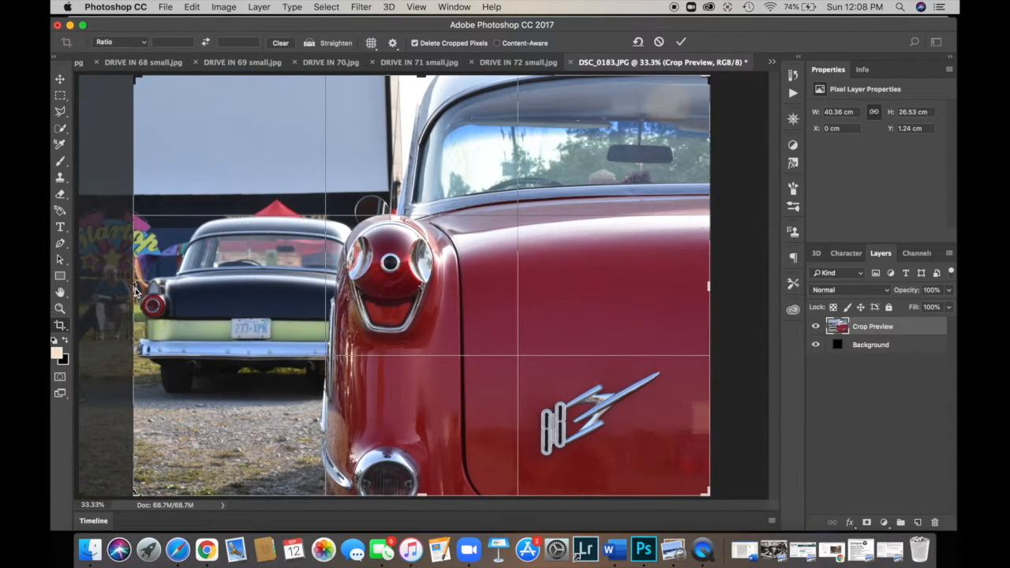
key(Return)
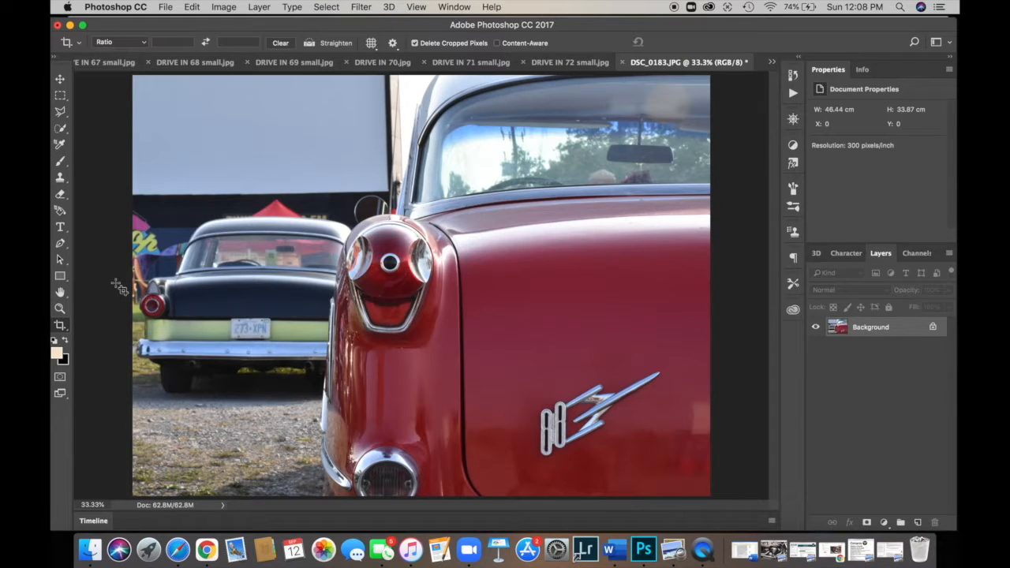
click(118, 286)
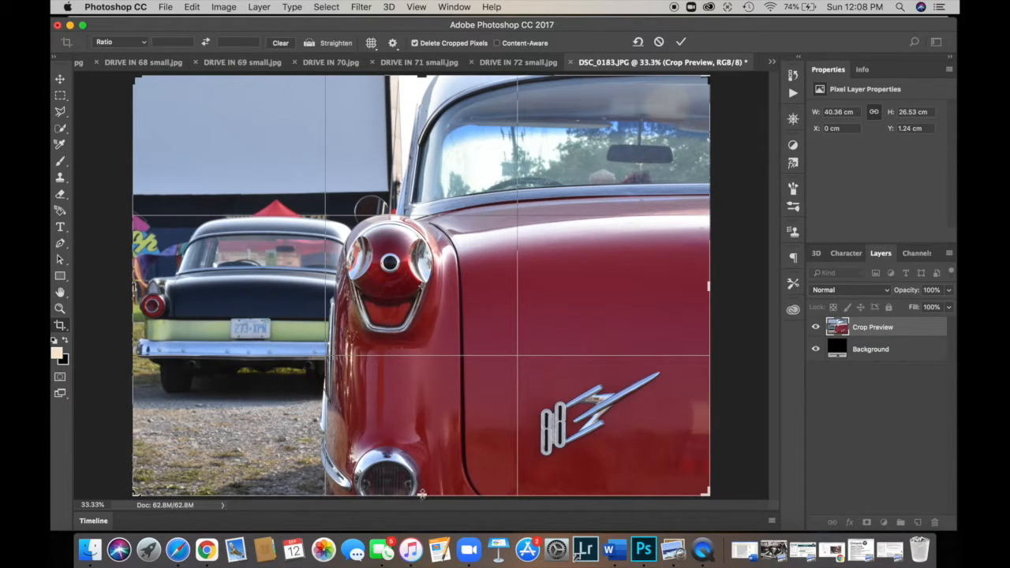
key(Return)
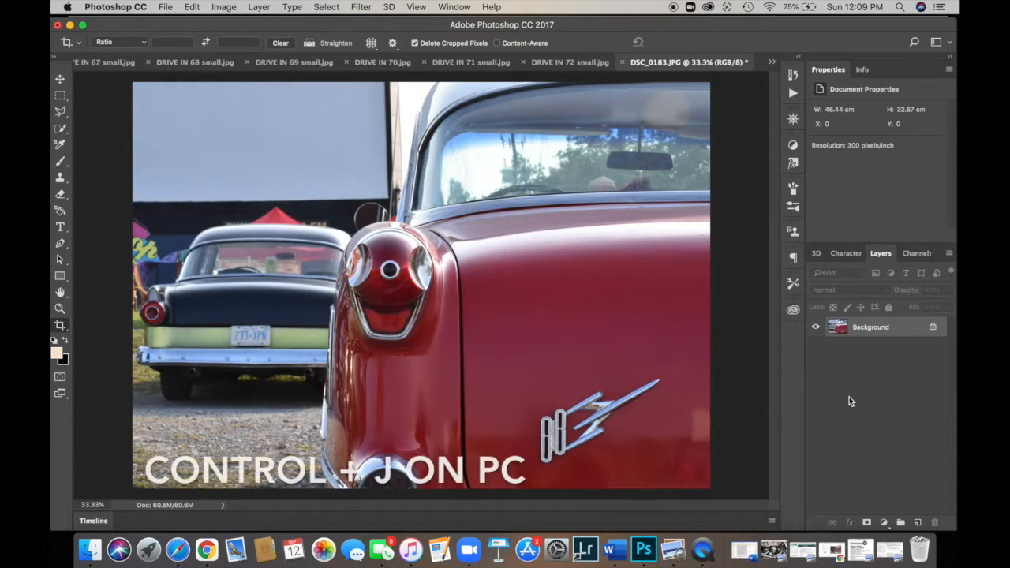
- Duplicate the photo onto a new Layer 1 (Cmd+J) and bring up the Layer menu's adjustment layer list
key(super+j)
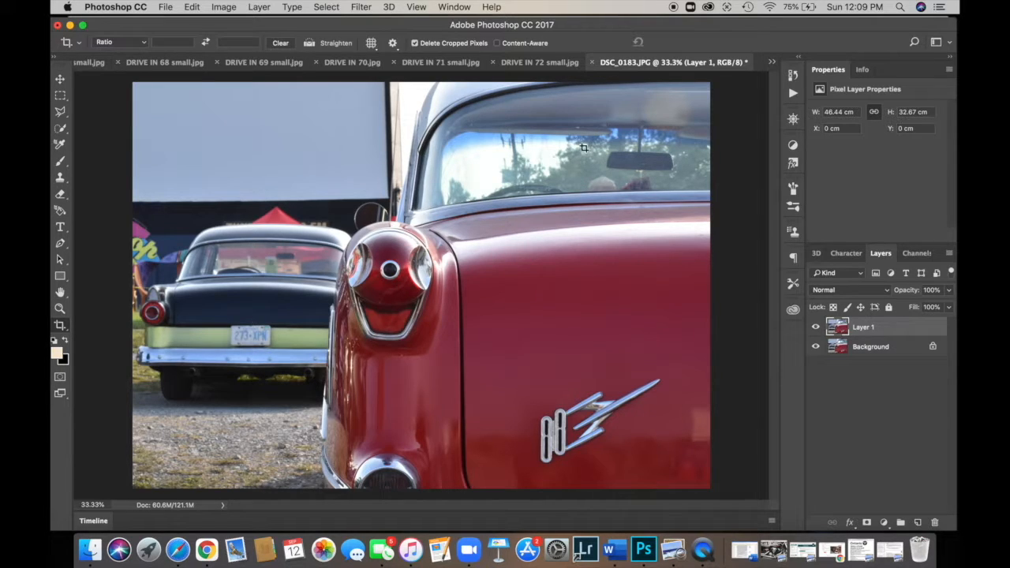
click(258, 7)
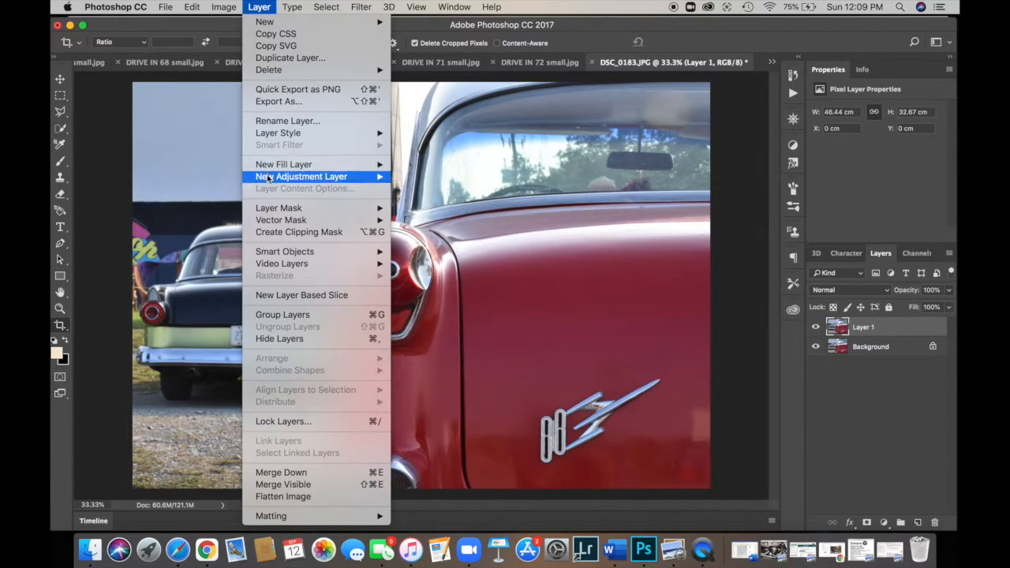
mouse_move(301, 177)
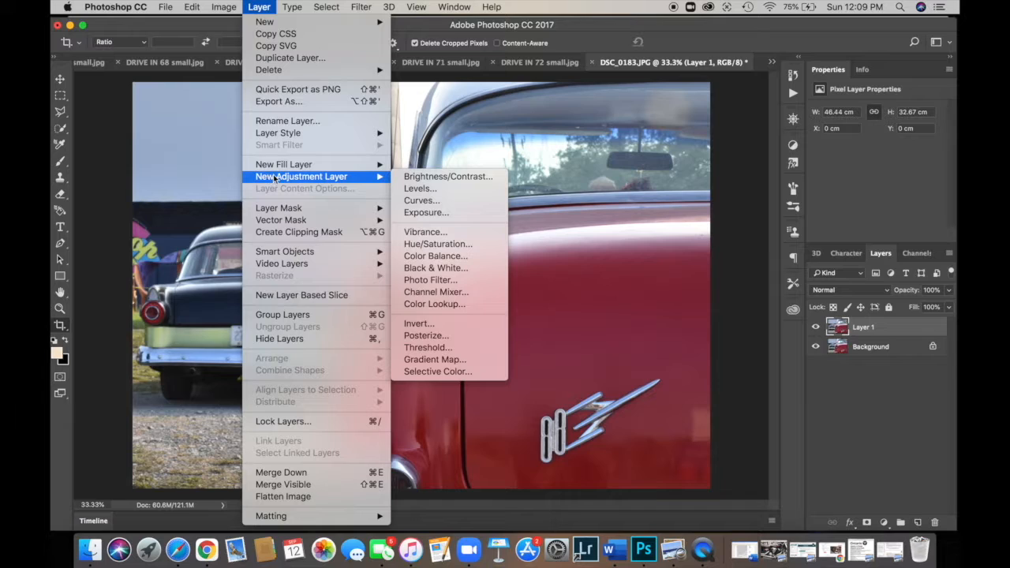
- Add a Photo Filter adjustment layer and try the Warming (LBA) and Warming (81) presets around 60% density
click(429, 280)
click(840, 229)
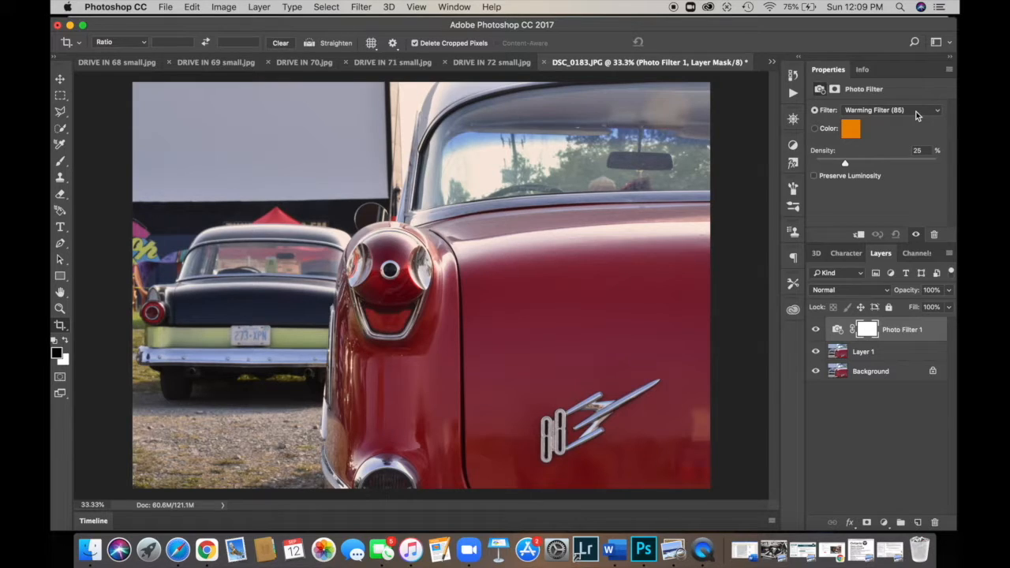
click(916, 112)
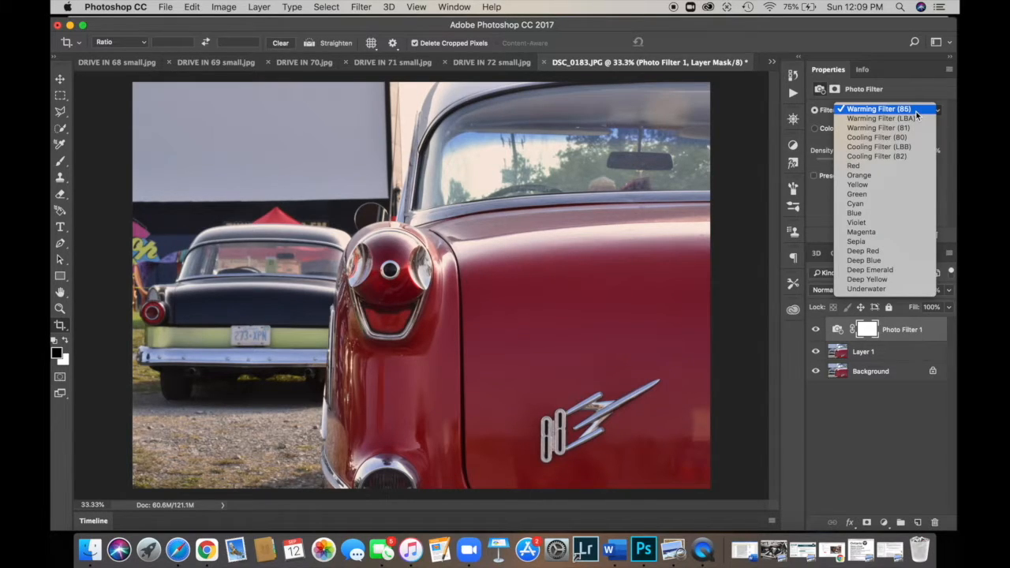
click(879, 118)
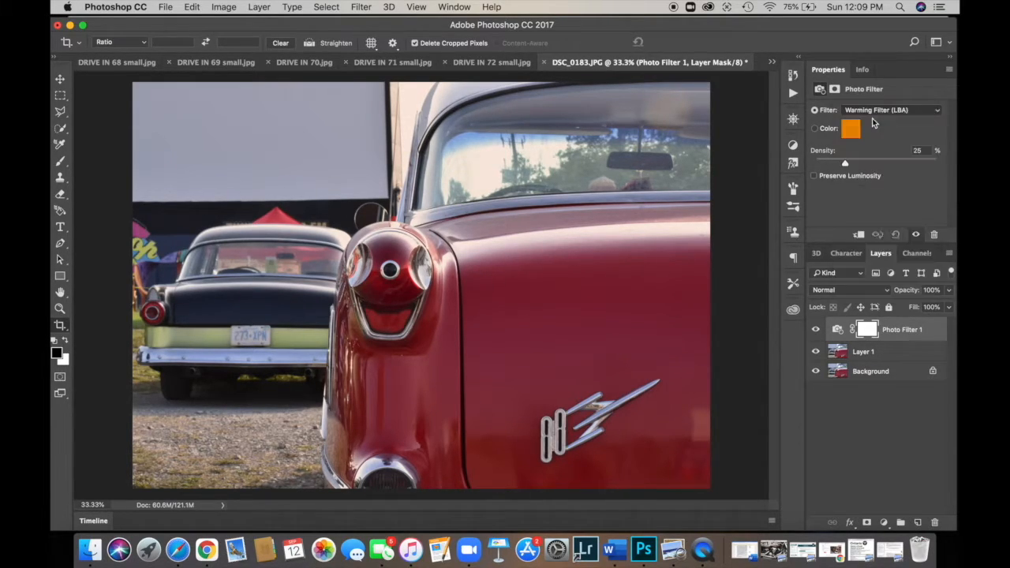
click(904, 110)
click(867, 123)
mouse_move(845, 163)
mouse_down()
mouse_move(892, 163)
mouse_move(822, 164)
mouse_move(931, 165)
mouse_move(870, 164)
mouse_move(883, 164)
mouse_up()
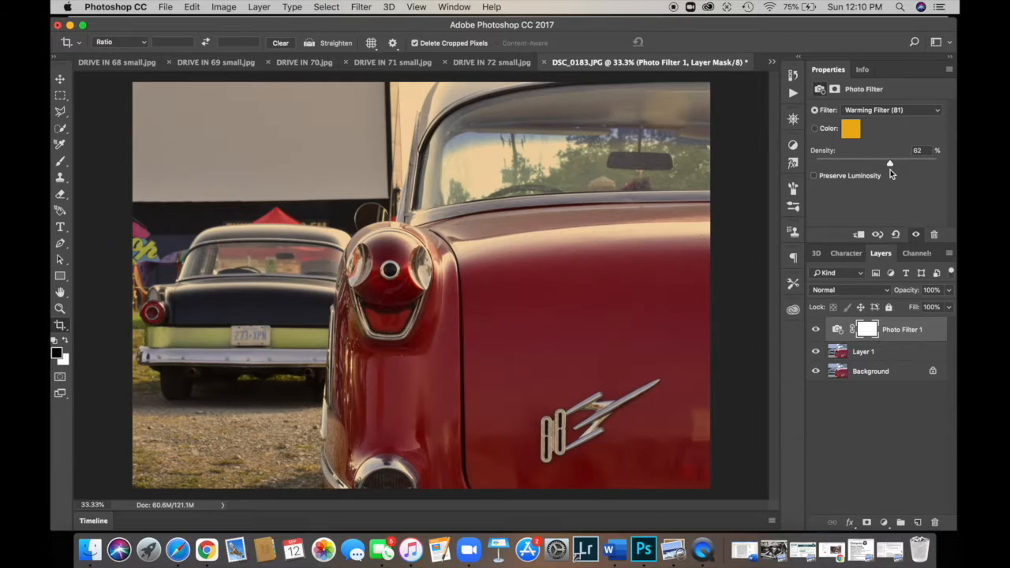
drag(886, 164, 882, 164)
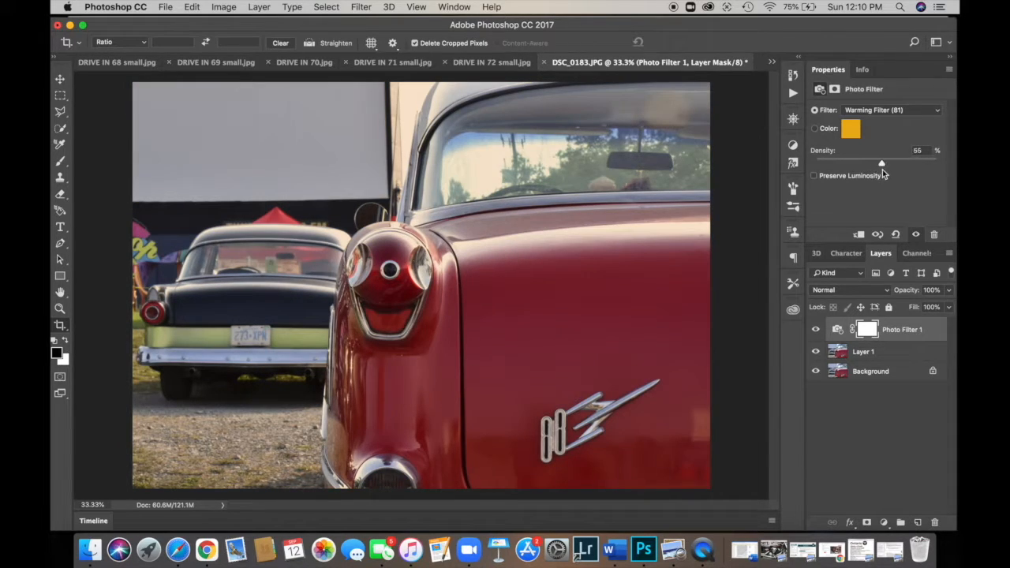
- Switch the filter to Deep Yellow and settle its density at 50%
click(900, 110)
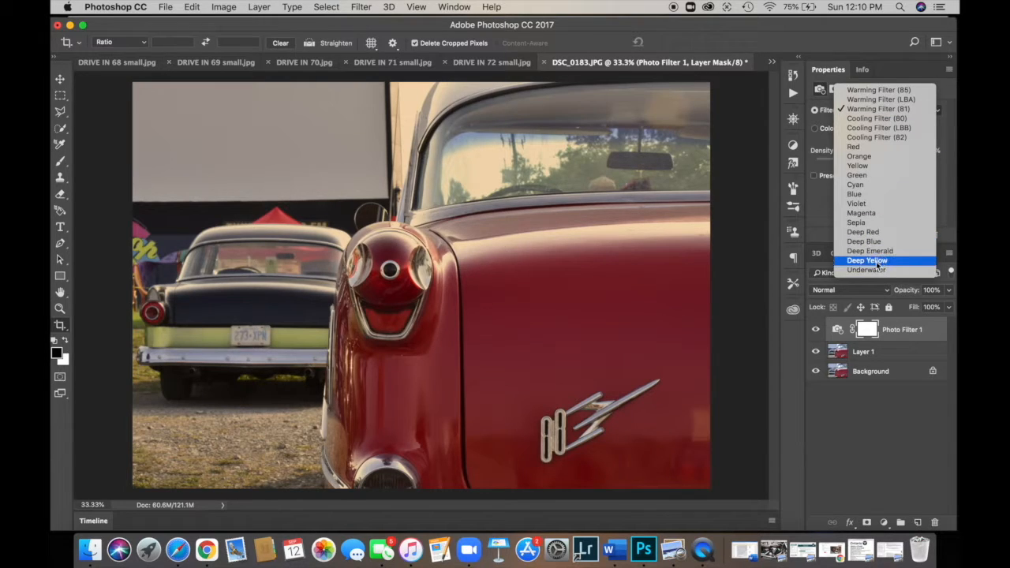
click(882, 260)
drag(882, 165, 863, 164)
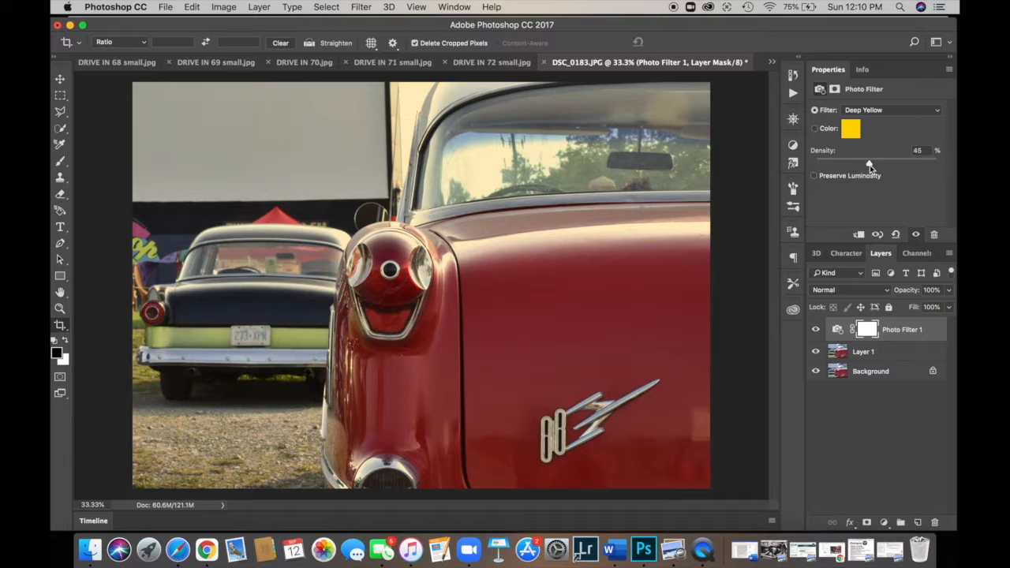
drag(868, 164, 860, 164)
drag(857, 164, 890, 164)
- Make Layer 1 beneath the photo filter the active layer and bring up the Image menu
click(224, 7)
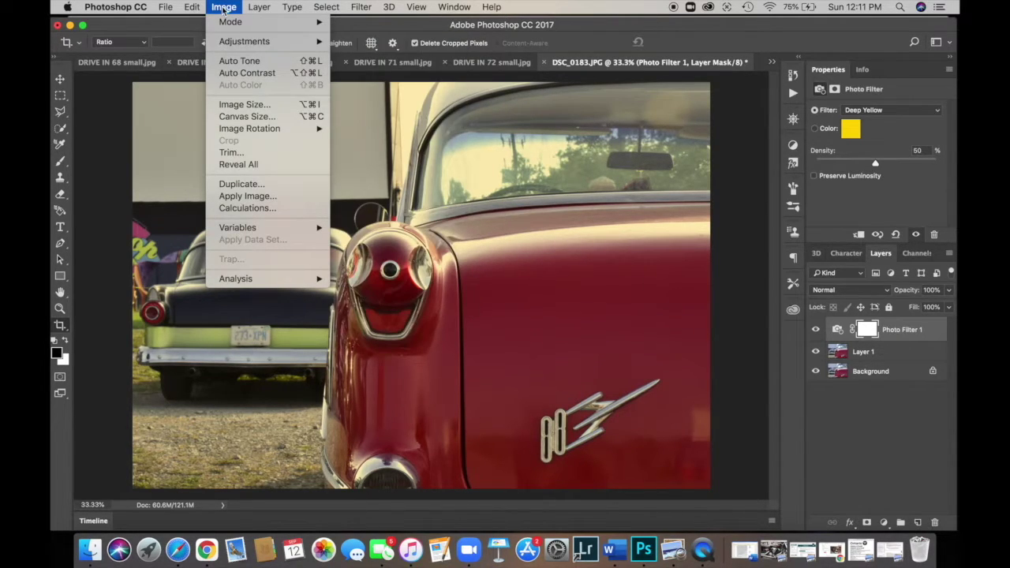
key(Escape)
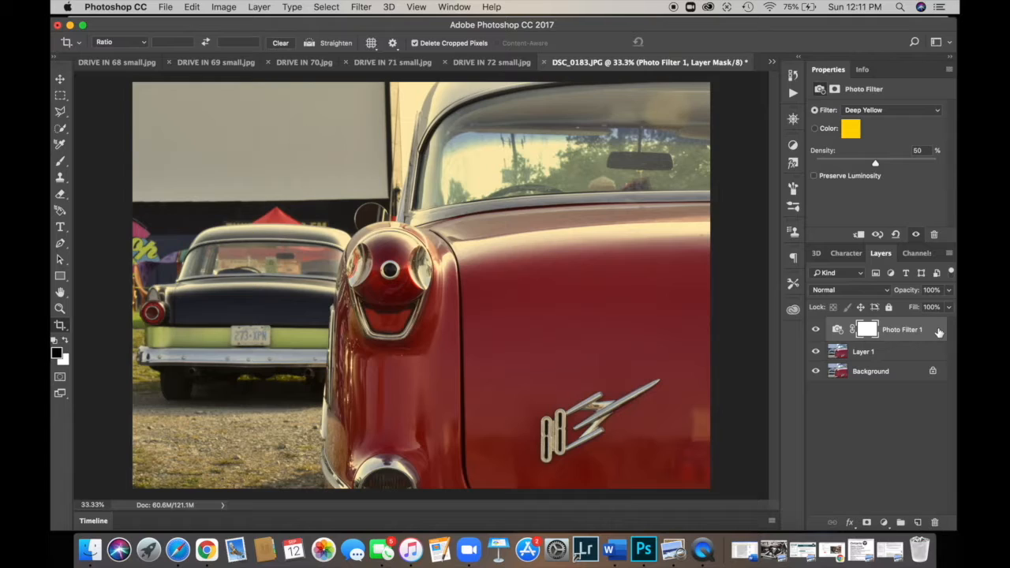
click(896, 355)
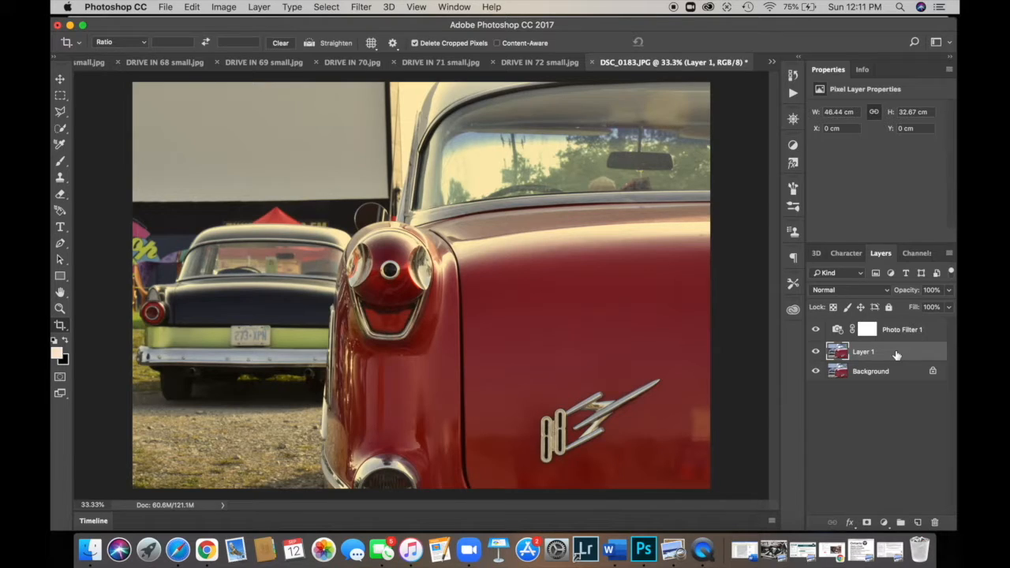
click(223, 7)
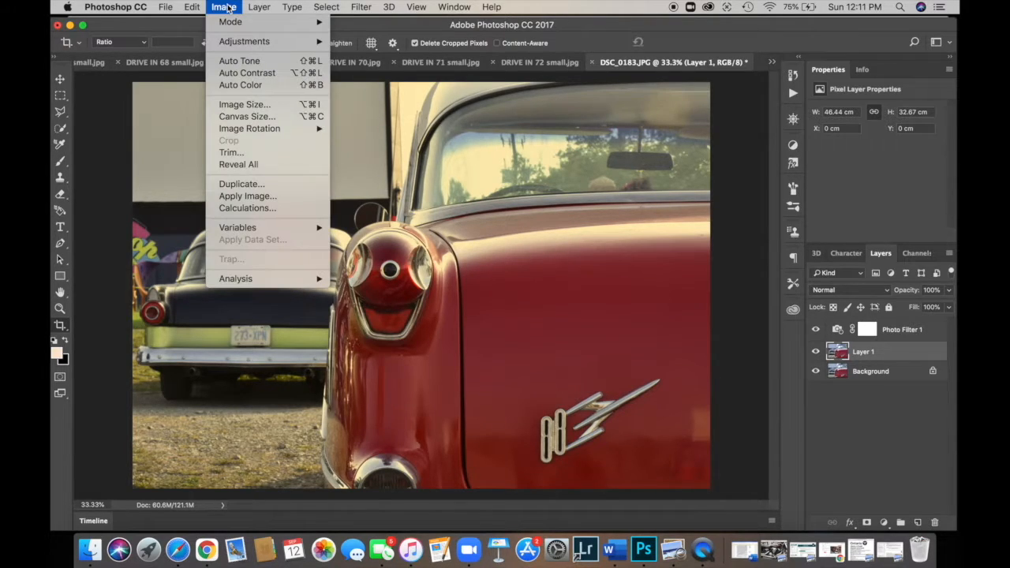
mouse_move(245, 41)
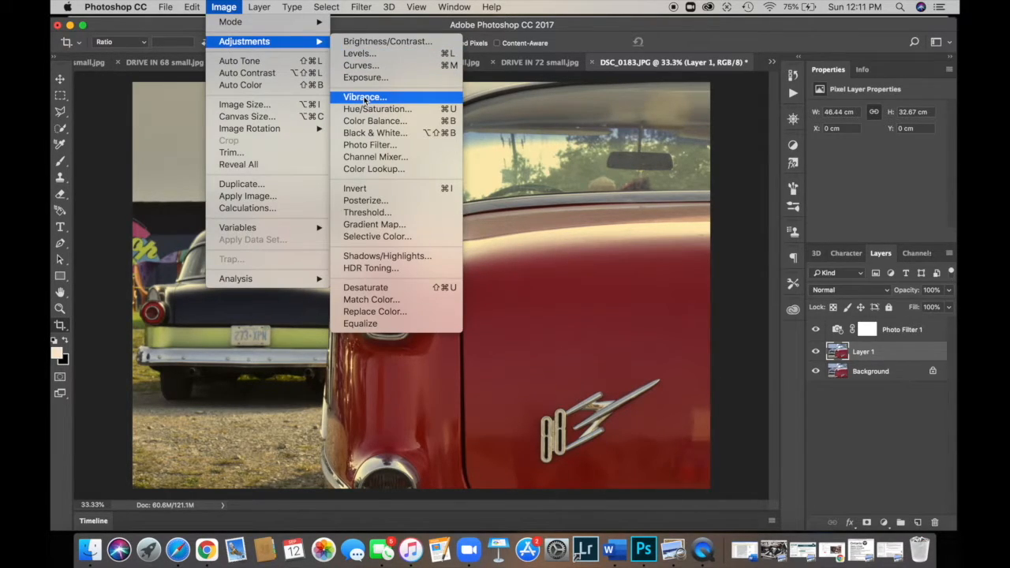
- In the Vibrance adjustment for Layer 1, raise vibrance to +95
click(363, 98)
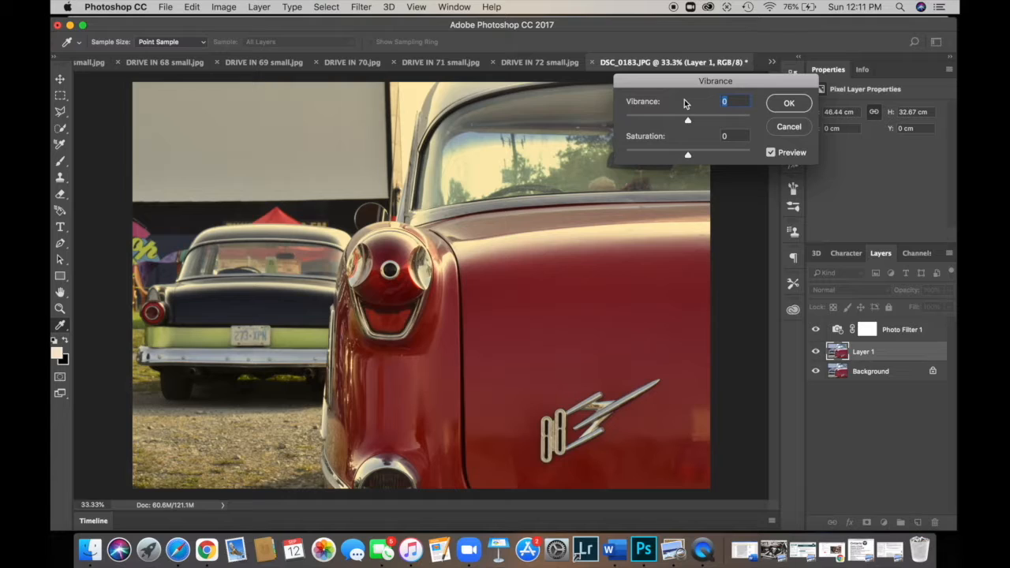
drag(687, 120, 695, 121)
drag(725, 121, 737, 123)
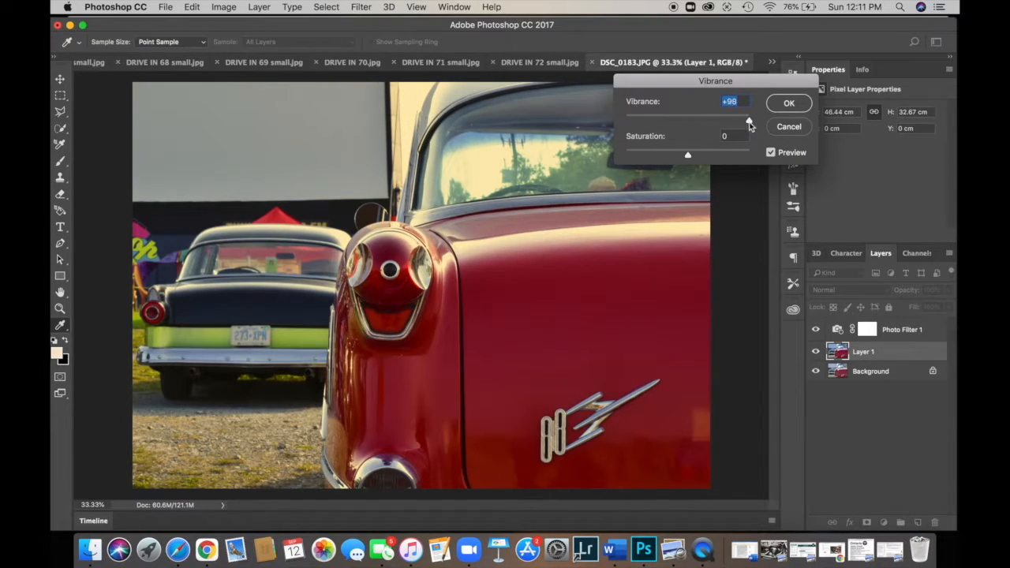
drag(750, 121, 748, 123)
- Settle saturation at +10 after trying higher values, and apply the vibrance adjustment
drag(689, 154, 687, 155)
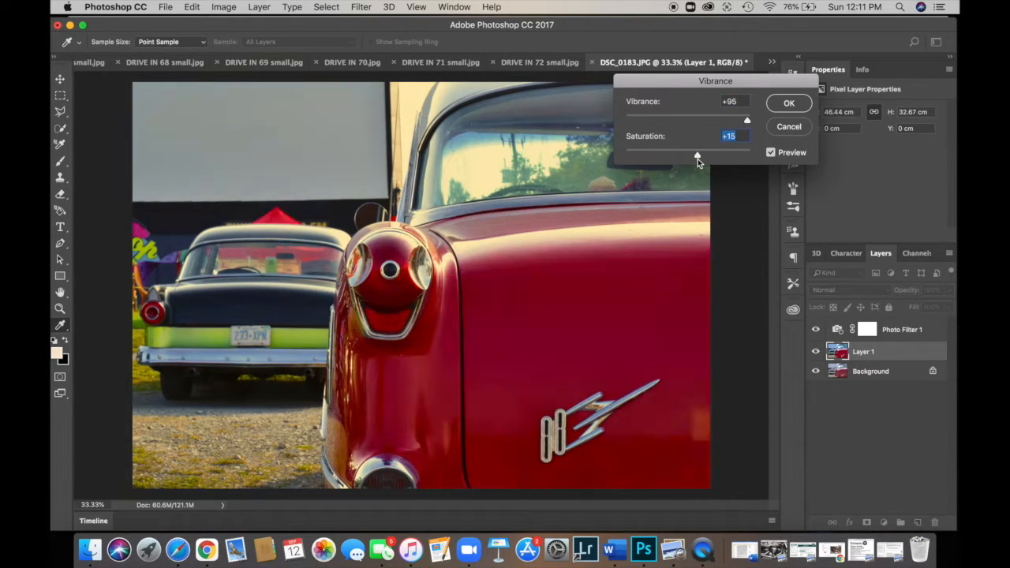
drag(702, 155, 714, 155)
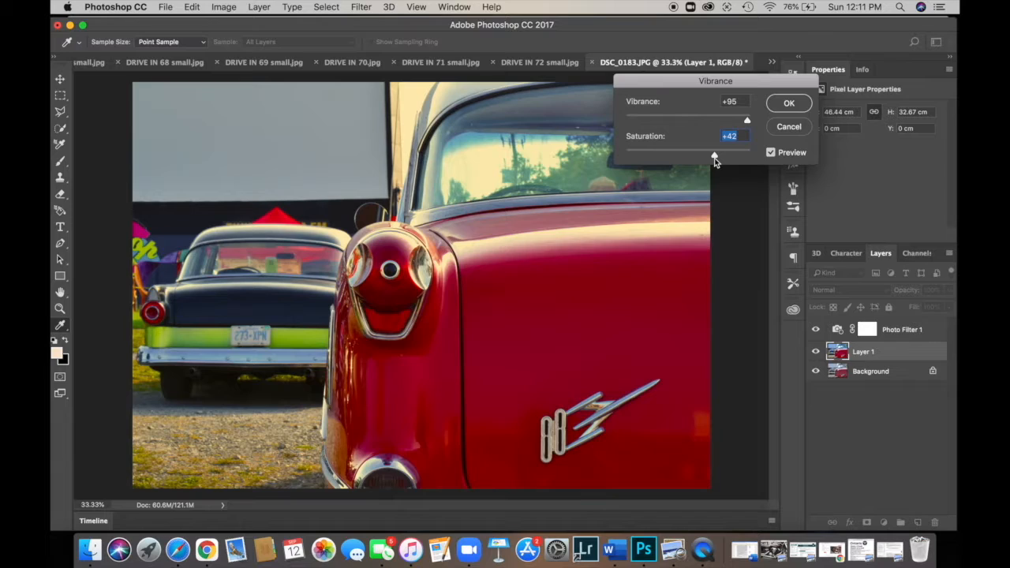
drag(714, 155, 697, 155)
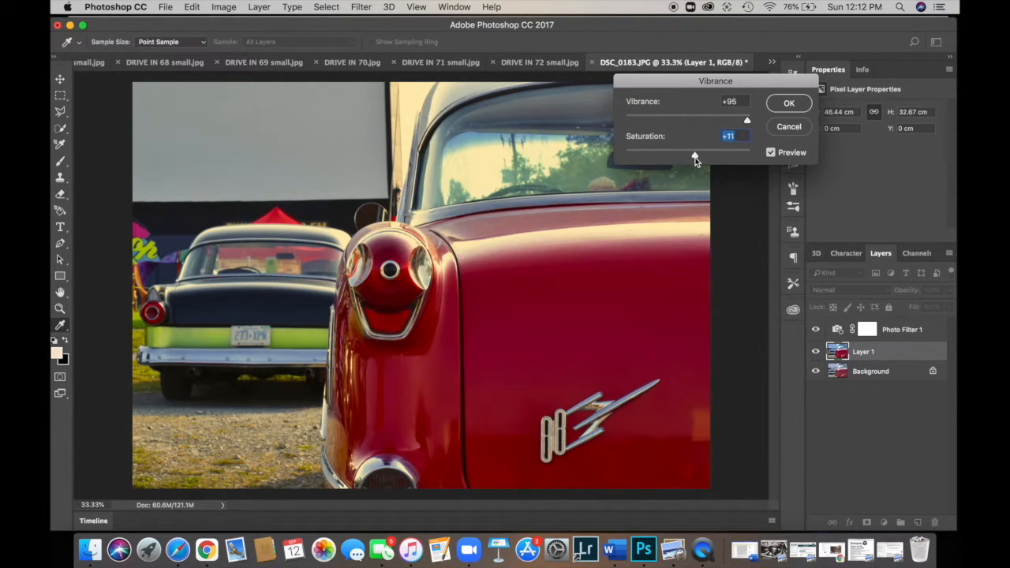
drag(696, 156, 694, 156)
click(789, 104)
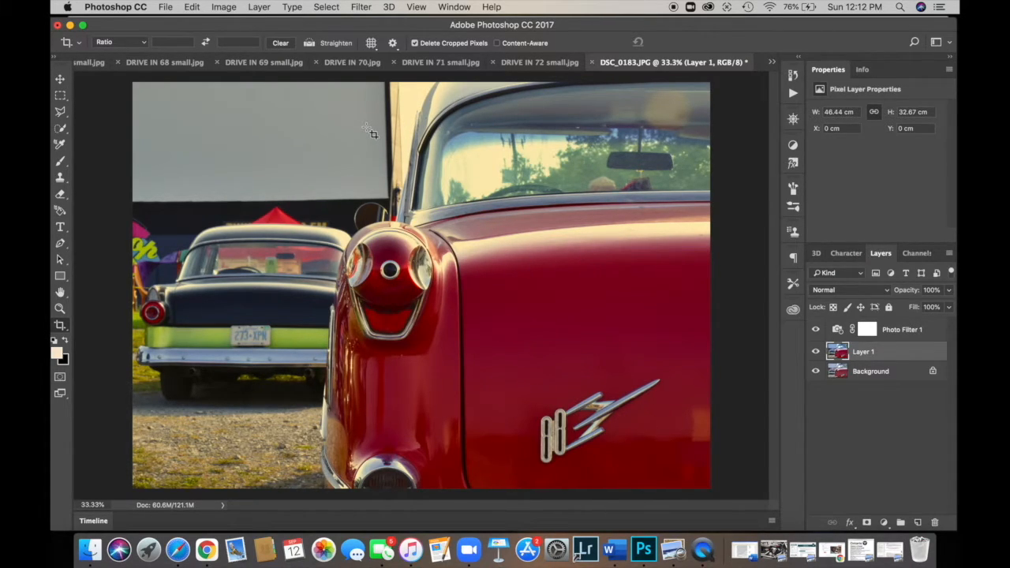
- Leave the Crop tool for the Move tool, then switch to the Brush tool for Screen-mode painting
key(v)
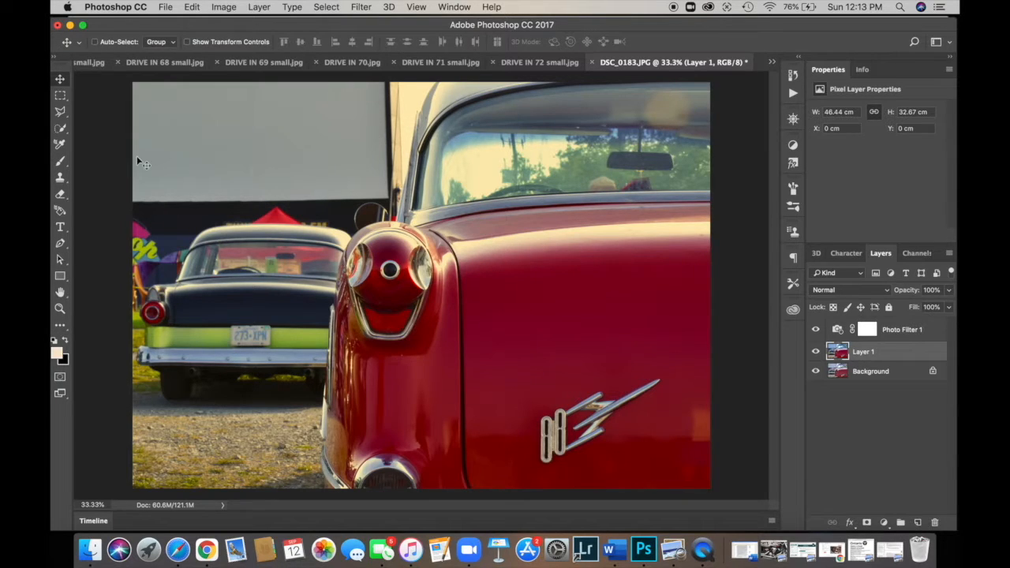
click(60, 163)
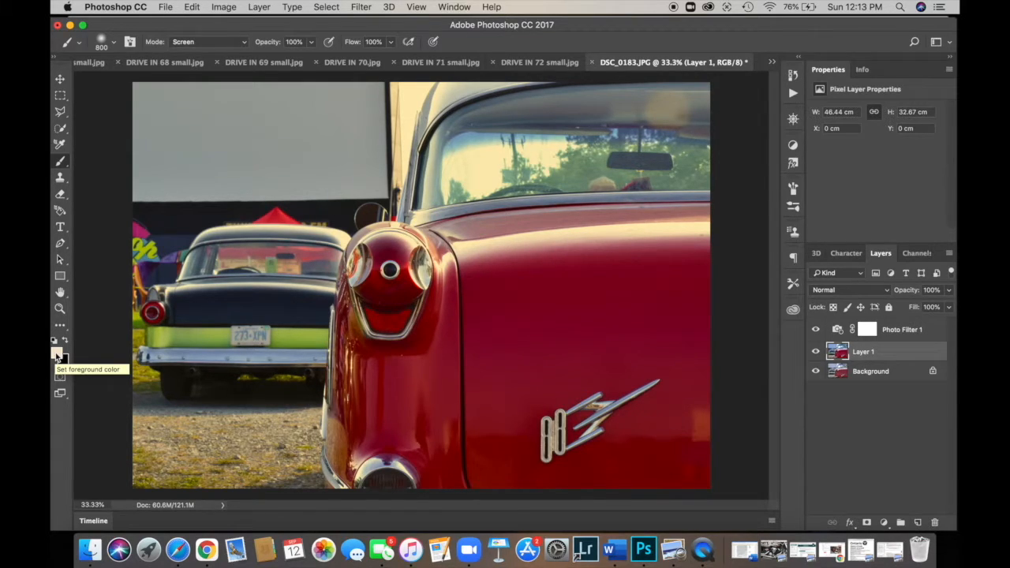
- Set the foreground painting colour to vivid orange F98407 in the Color Picker
click(58, 354)
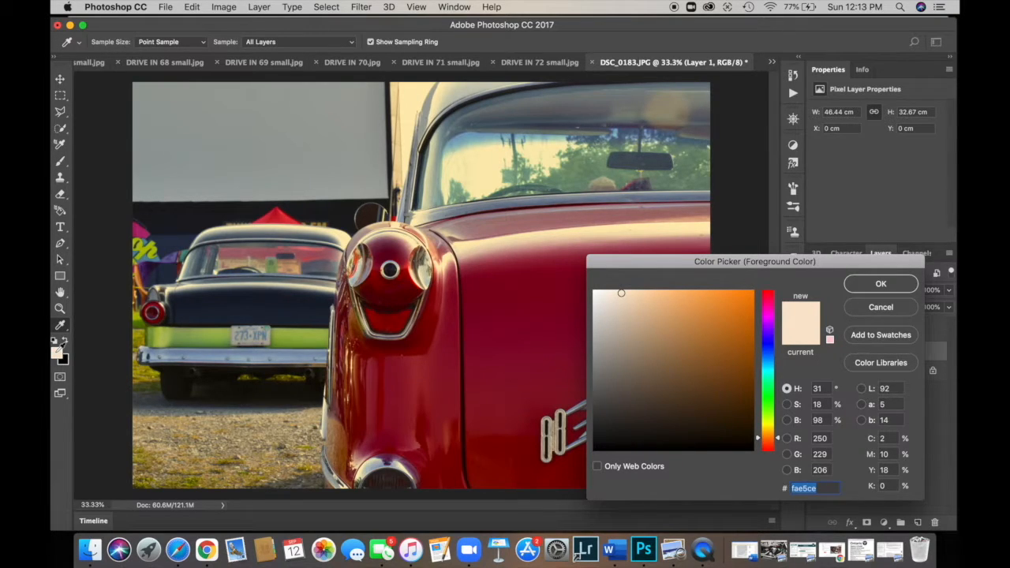
click(751, 295)
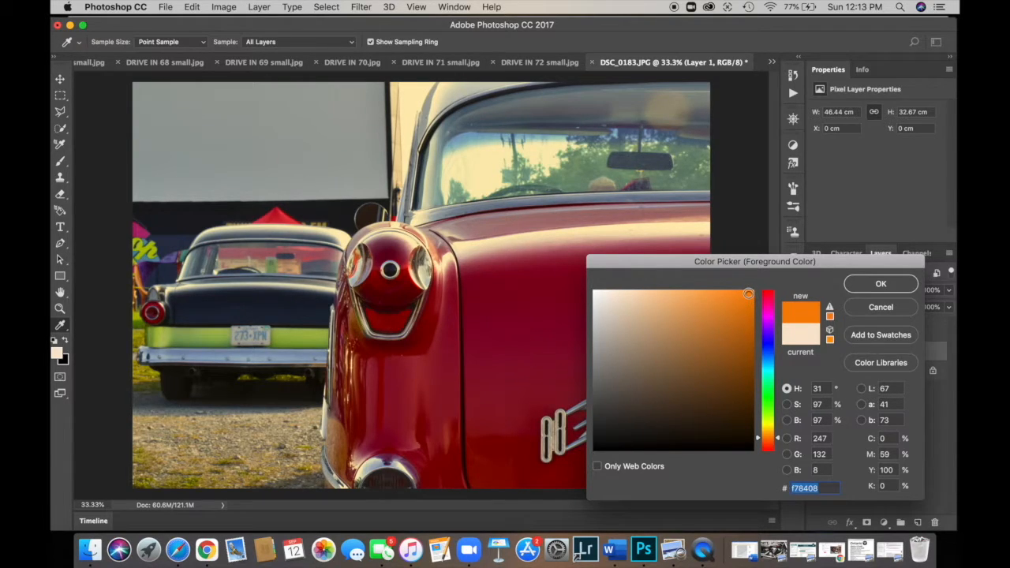
click(749, 291)
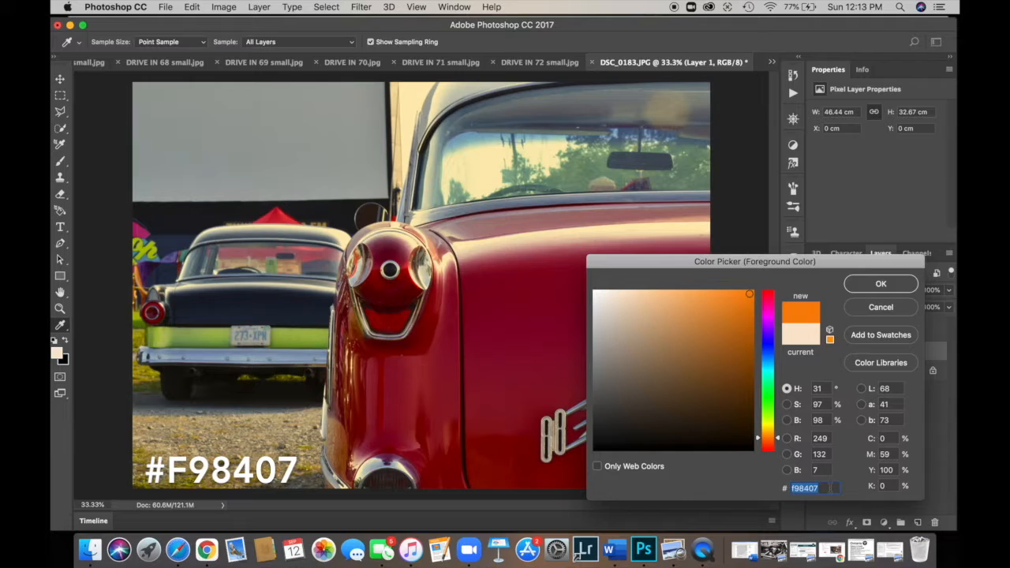
click(881, 283)
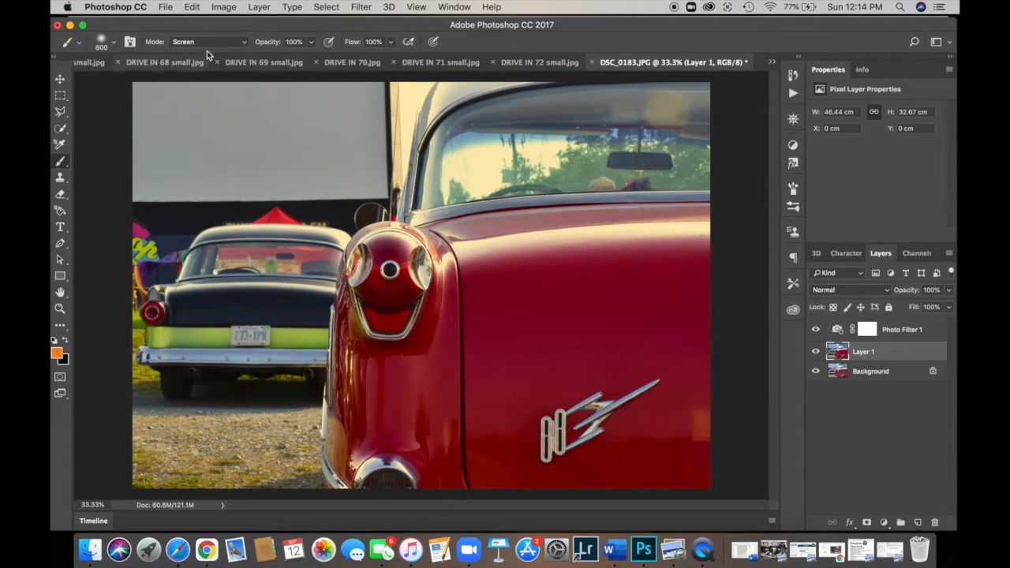
- Enlarge the soft brush to about 2400 px and paint one orange glow near the car's roofline
click(113, 42)
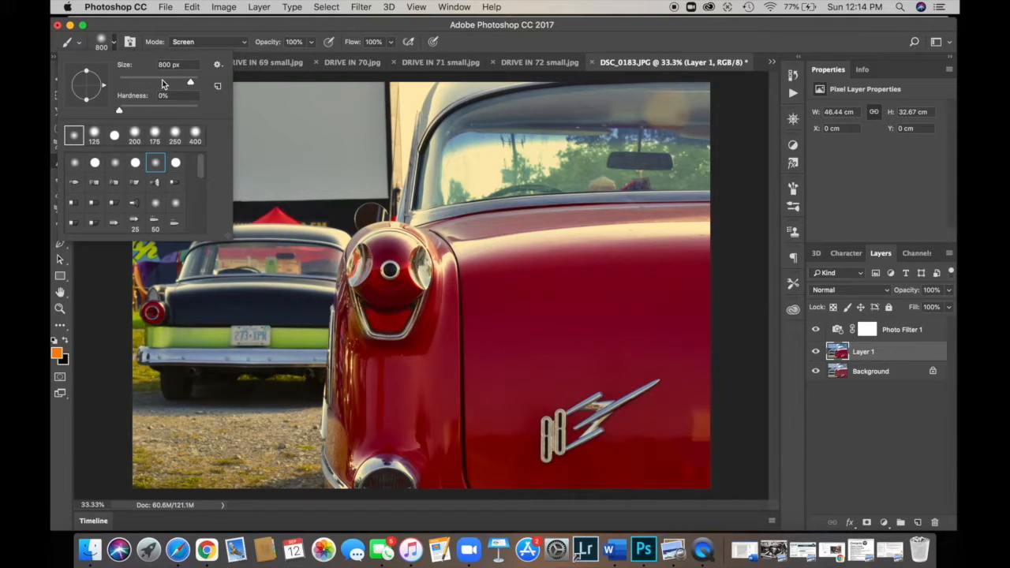
click(737, 237)
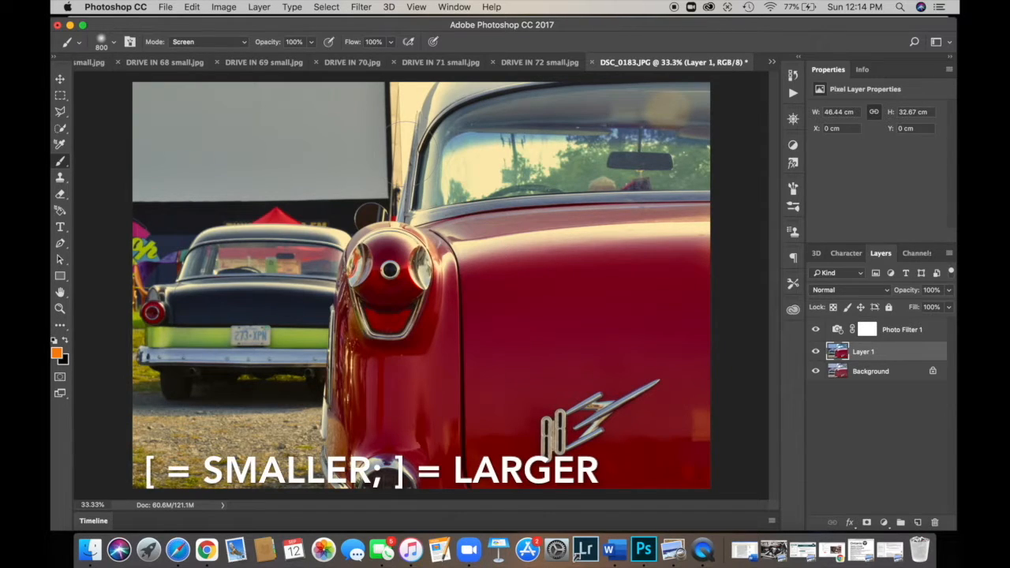
key(bracketleft)
key(bracketleft)
key(bracketleft)
key(bracketright)
key(bracketright)
key(bracketright)
key(bracketright)
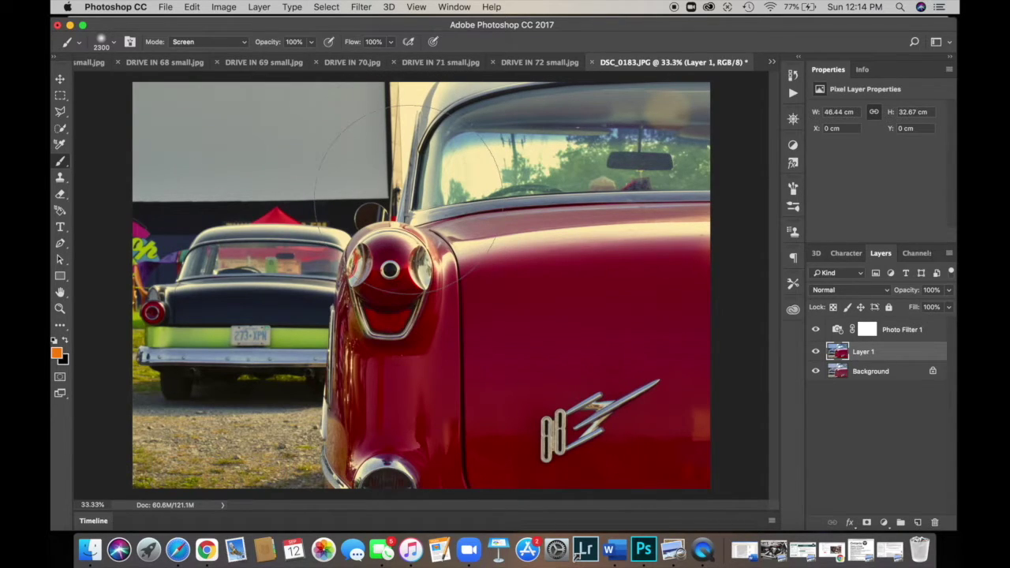
key(bracketright)
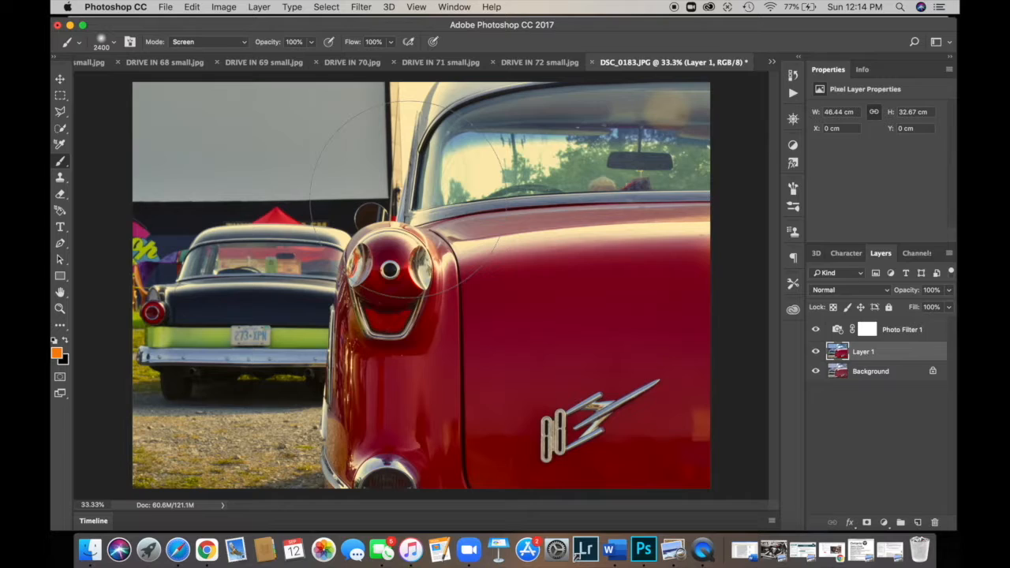
click(406, 207)
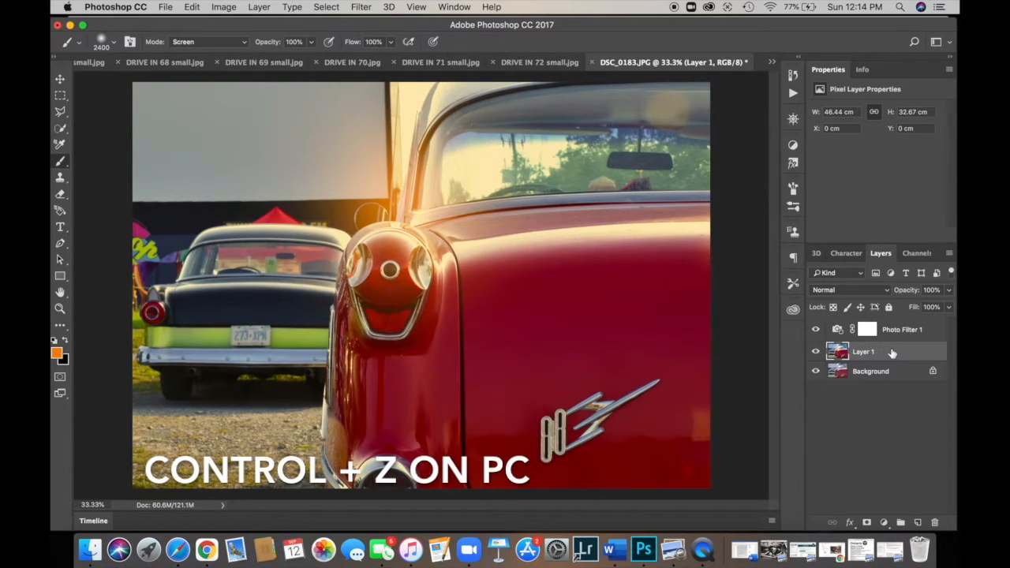
- Undo the painted orange glow with Cmd+Z
key(super+z)
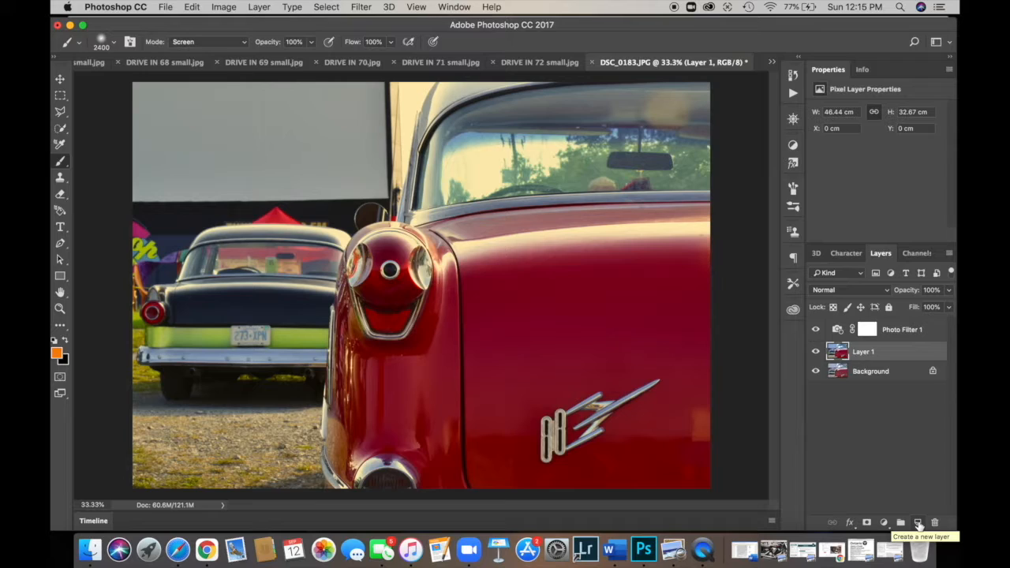
- On a new Layer 2, paint an orange glow, then a smaller lighter-orange FAB872 dab at its centre
click(918, 523)
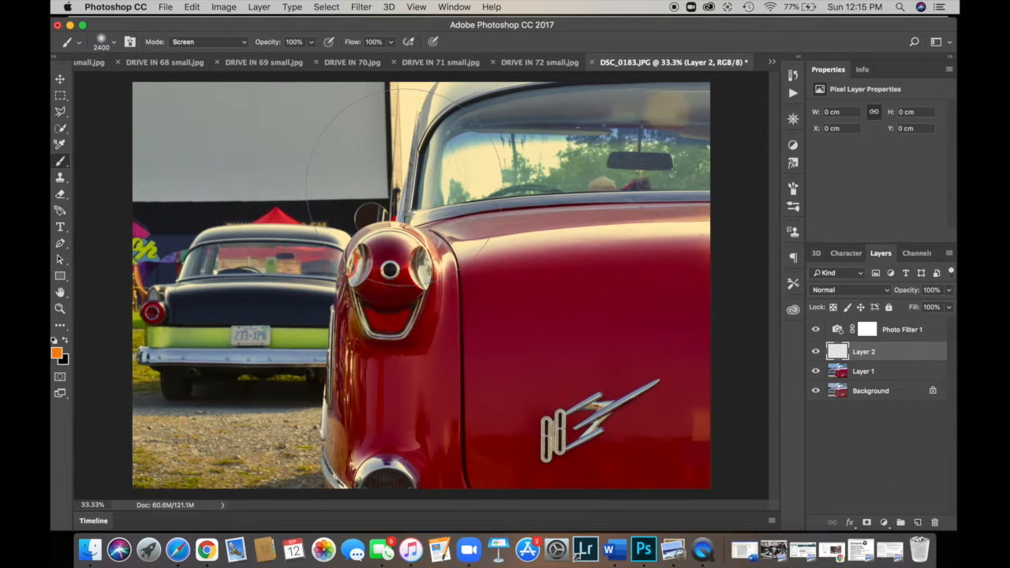
click(402, 165)
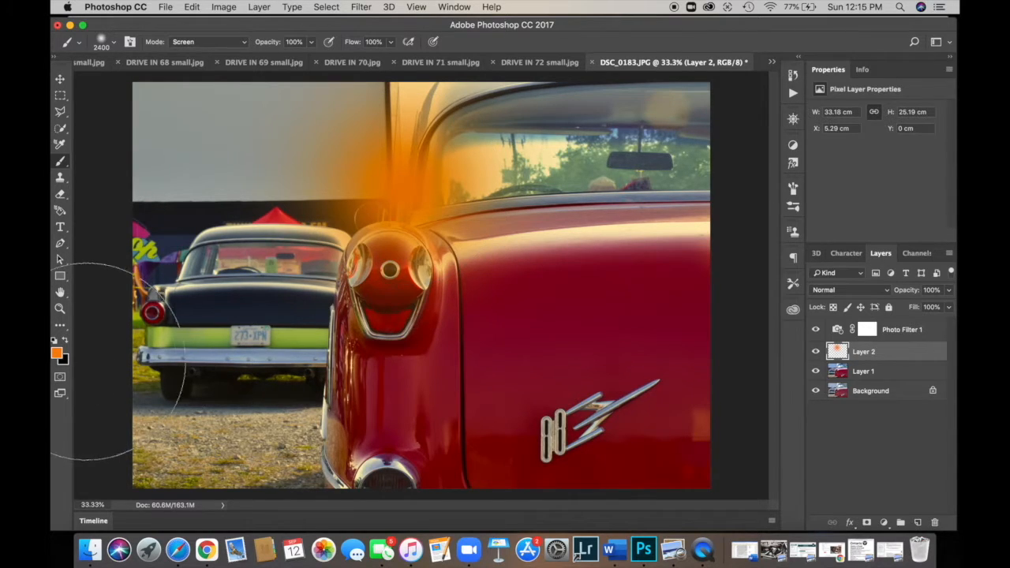
click(58, 352)
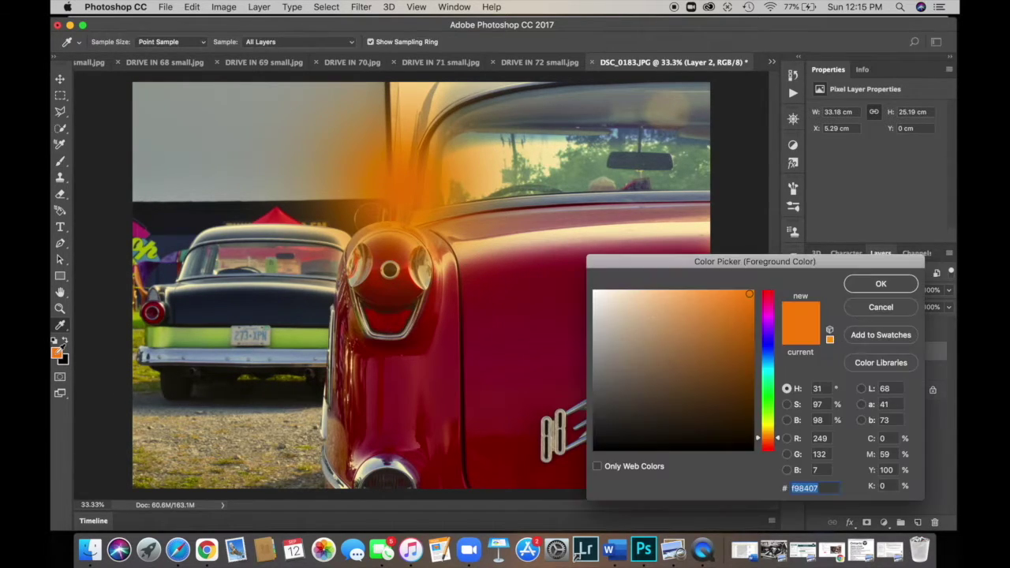
click(681, 293)
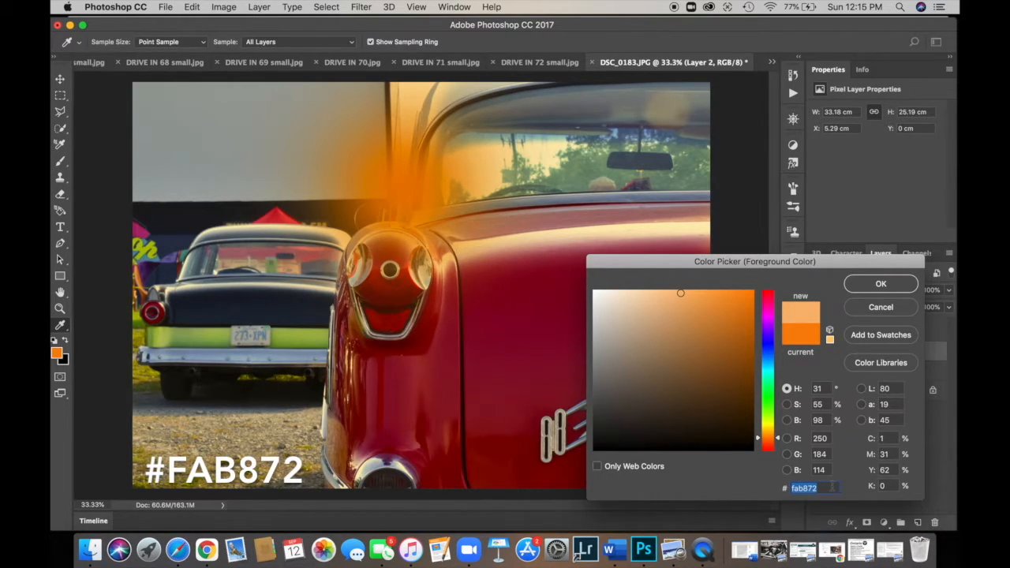
click(880, 284)
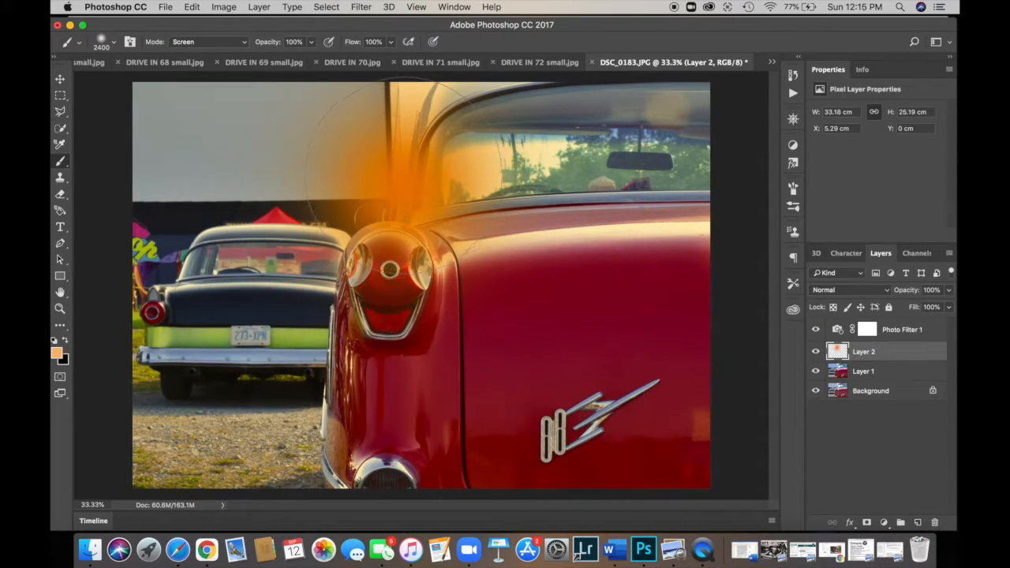
key(bracketleft)
click(390, 179)
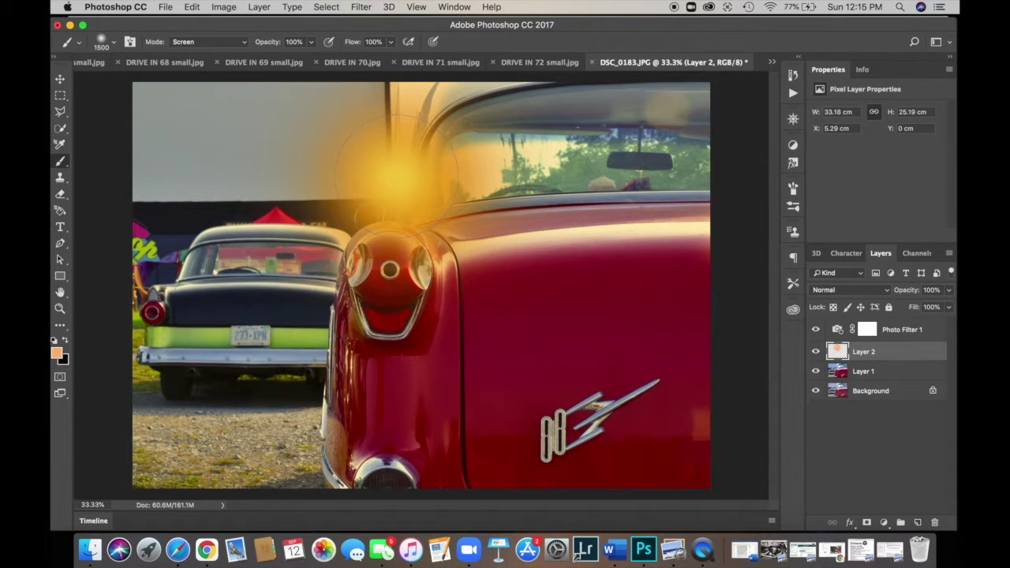
- Paint a pale peach FAE9D8 core at the sun's centre with a smaller brush and start renaming Layer 2
click(57, 353)
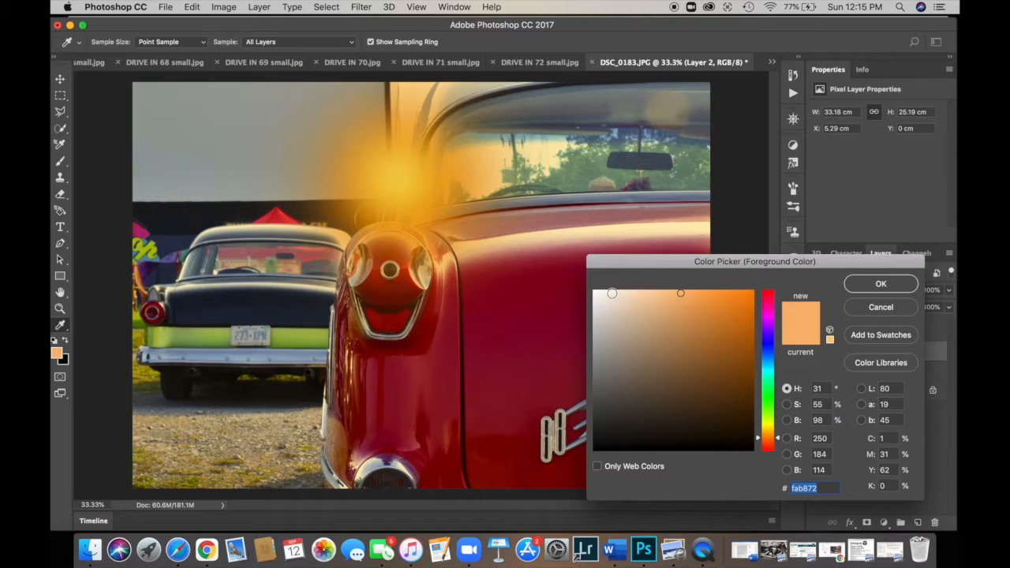
click(612, 293)
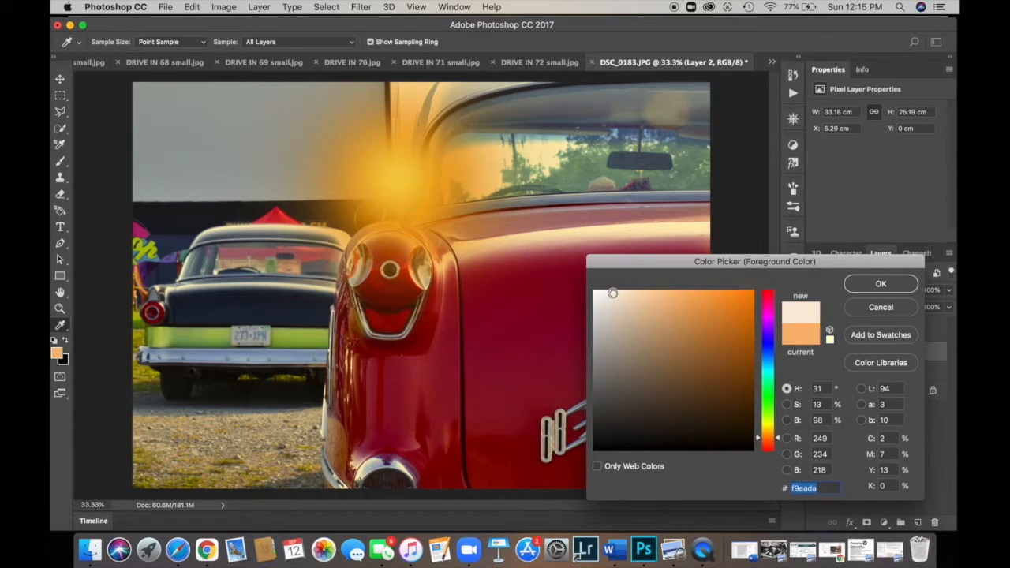
drag(612, 293, 615, 293)
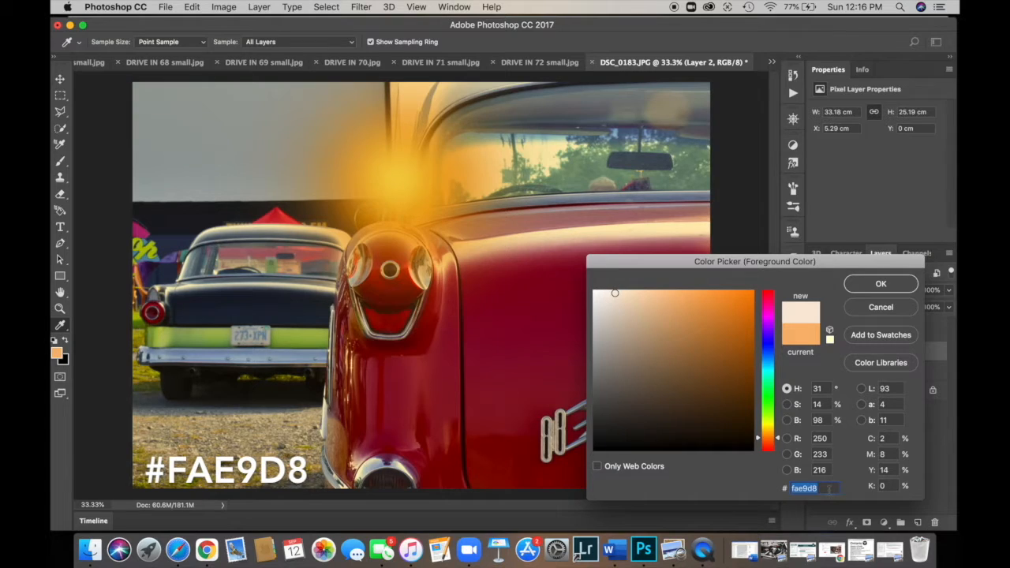
click(881, 283)
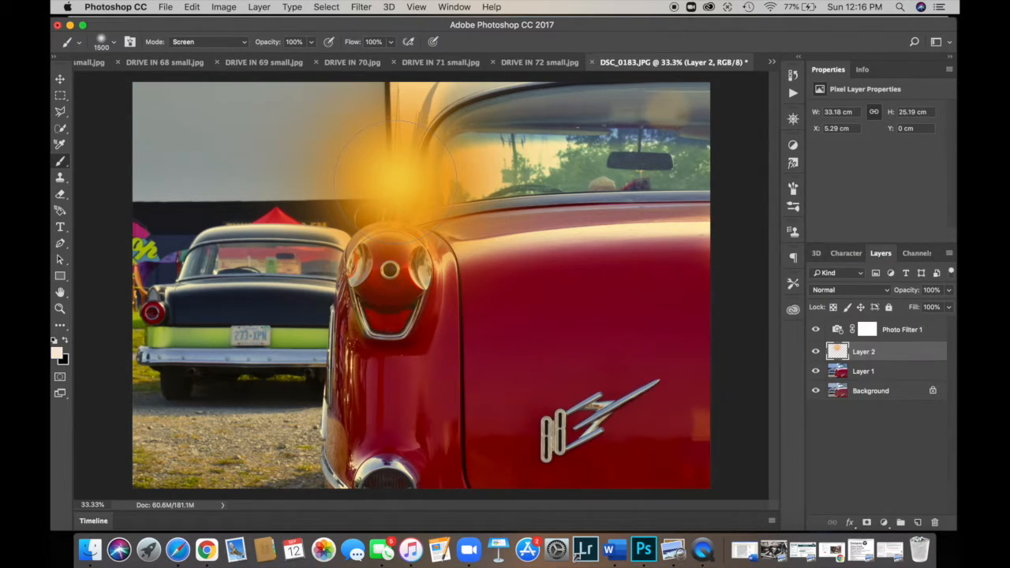
key(bracketleft)
key(bracketleft)
key(bracketleft)
click(391, 181)
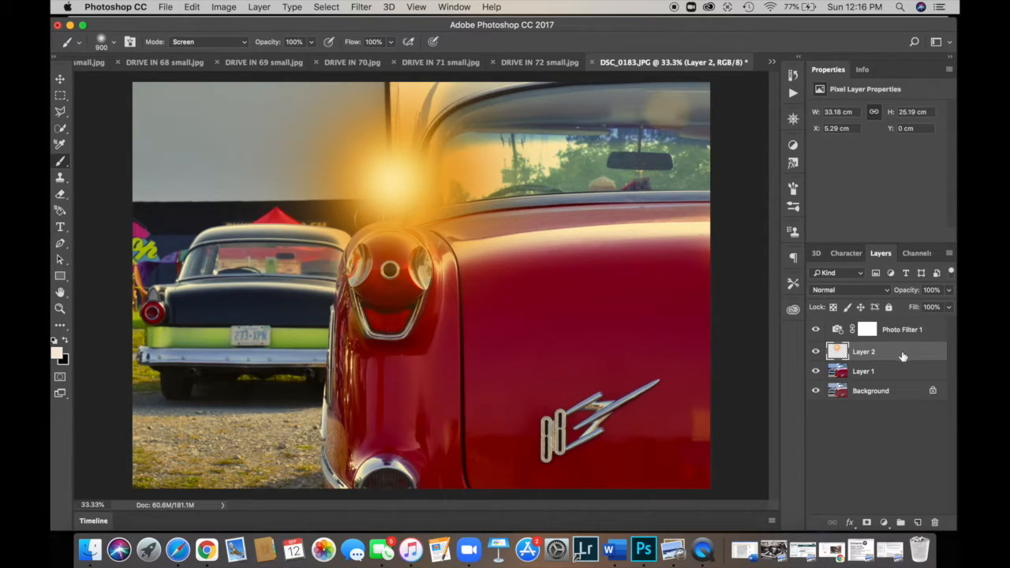
double_click(863, 351)
text(Sun)
- Confirm the layer name Sun and move the glow higher in the photo
key(Return)
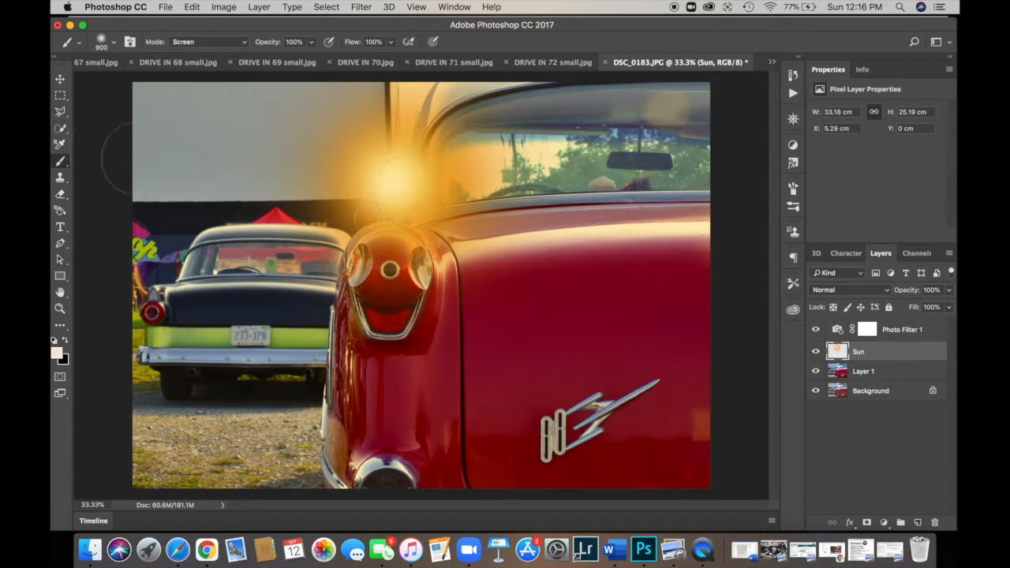
click(60, 82)
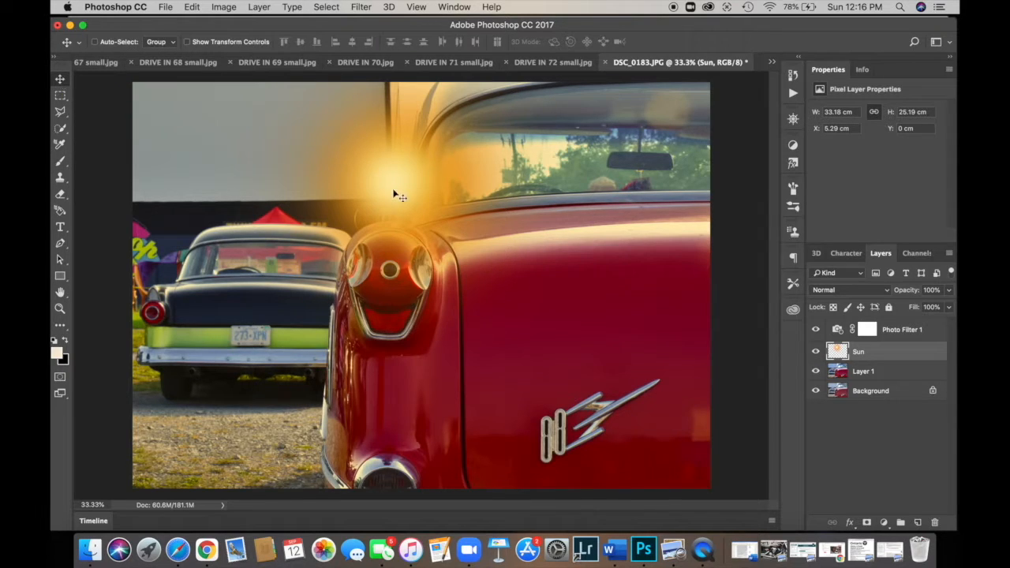
drag(396, 194, 408, 123)
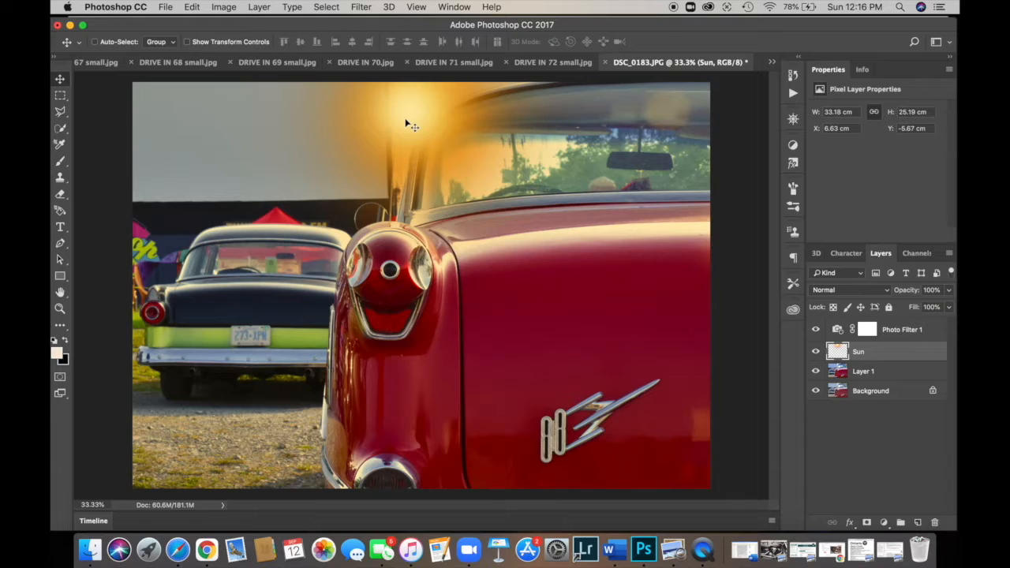
- Blend the Sun layer with Screen mode
click(865, 292)
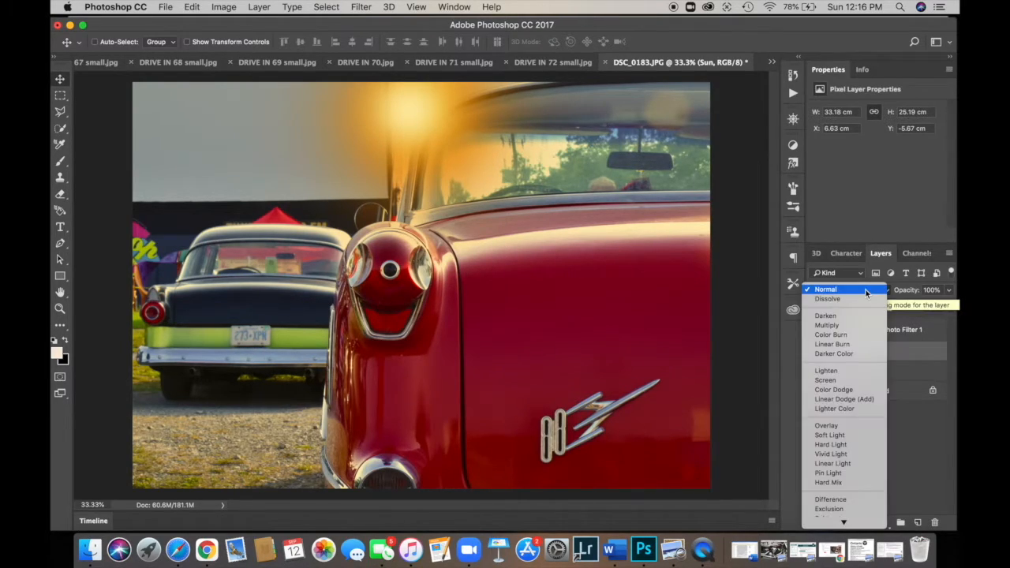
click(834, 382)
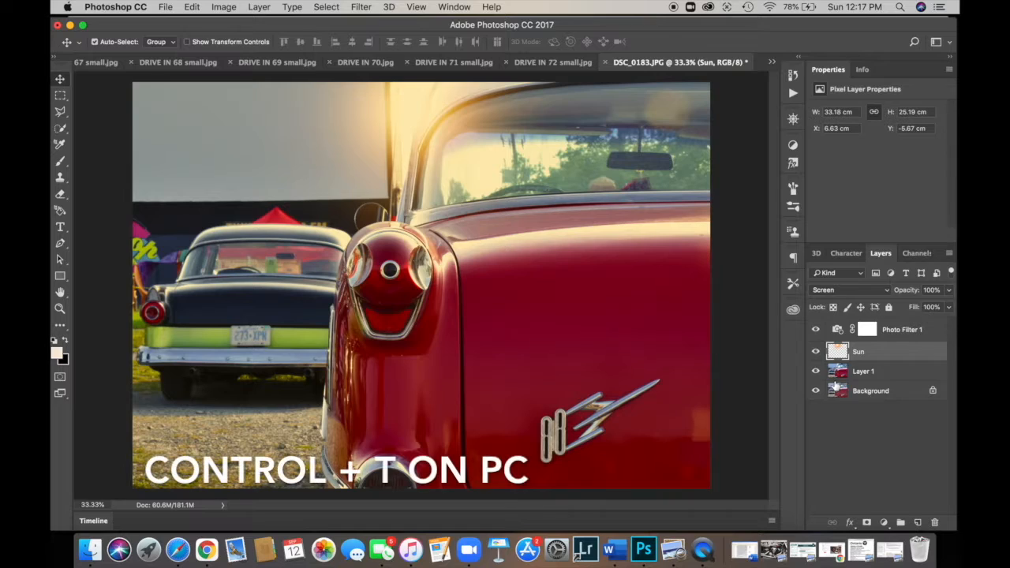
- Enlarge the Sun glow to about 157% with Free Transform and commit it
key(super+t)
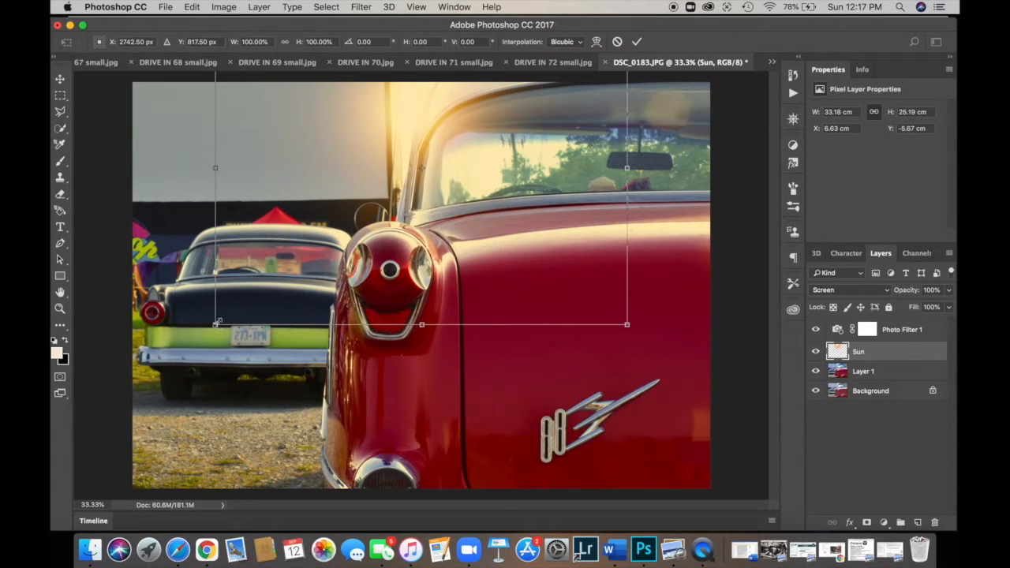
drag(215, 325, 625, 456)
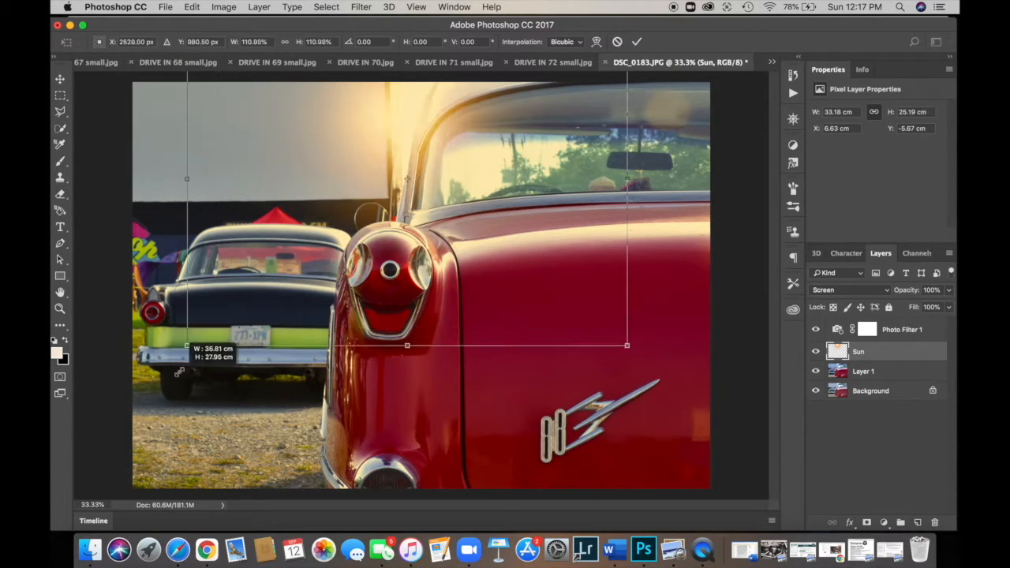
drag(625, 456, 685, 509)
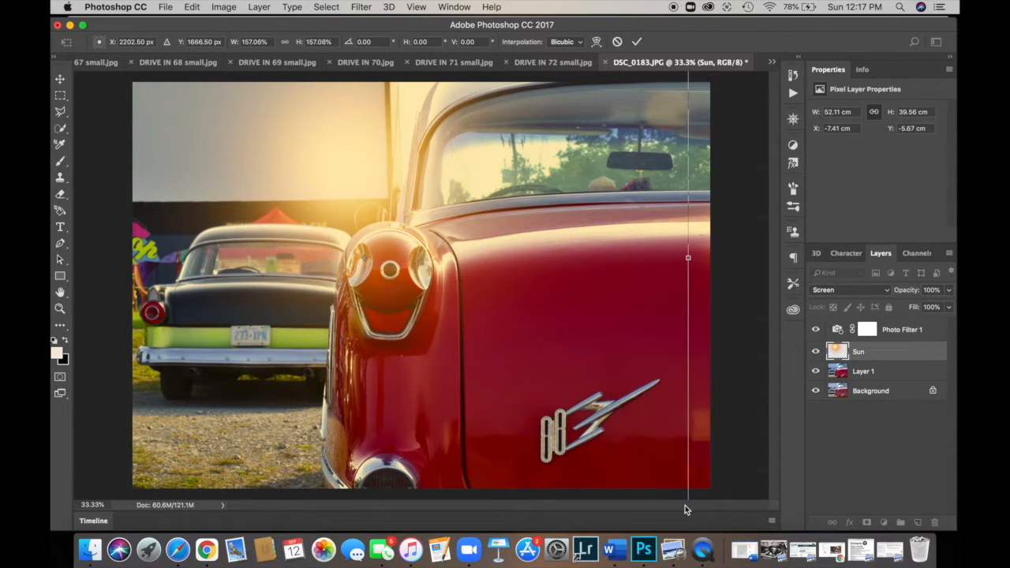
key(Return)
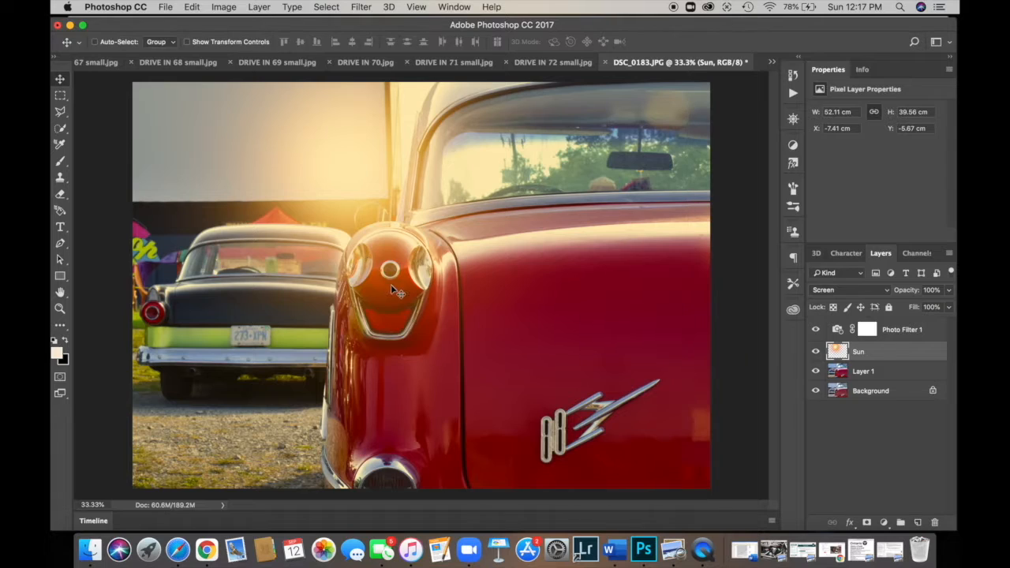
- Shift the glow up and right above the car's roof, then make Layer 1 active
drag(431, 280, 445, 233)
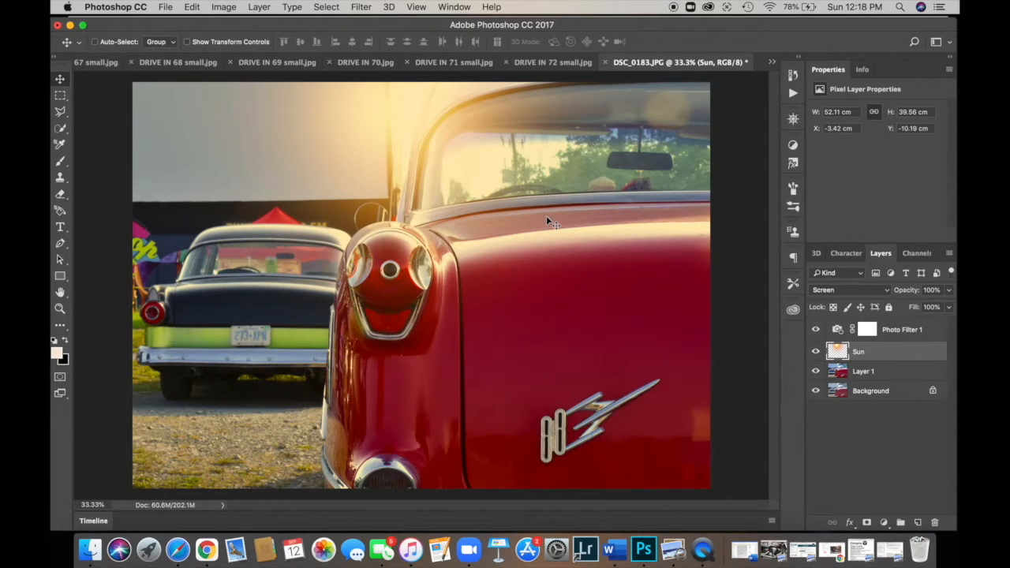
click(904, 372)
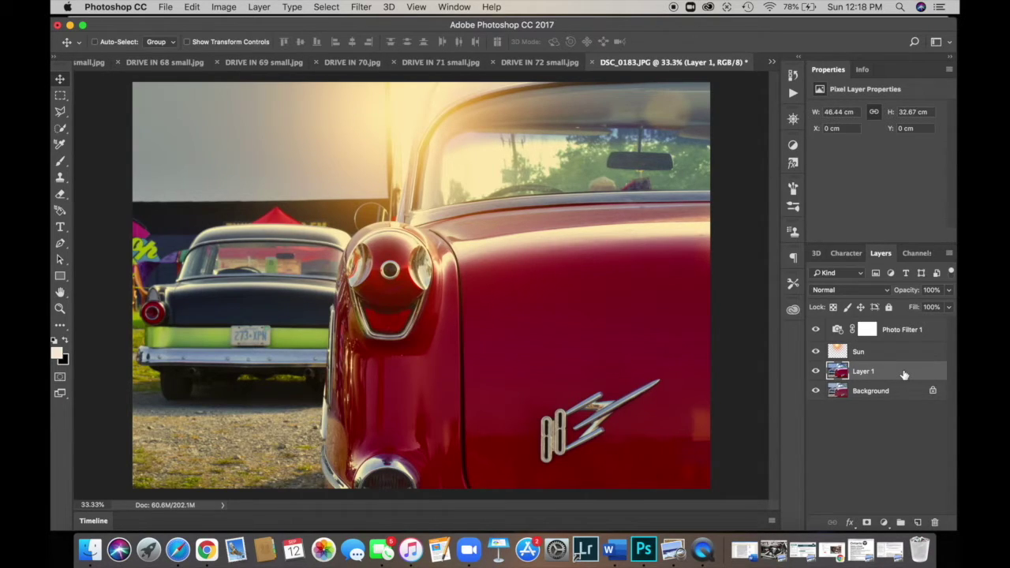
- In Lens Flare, place the flare centre and set Brightness to 95%
click(360, 8)
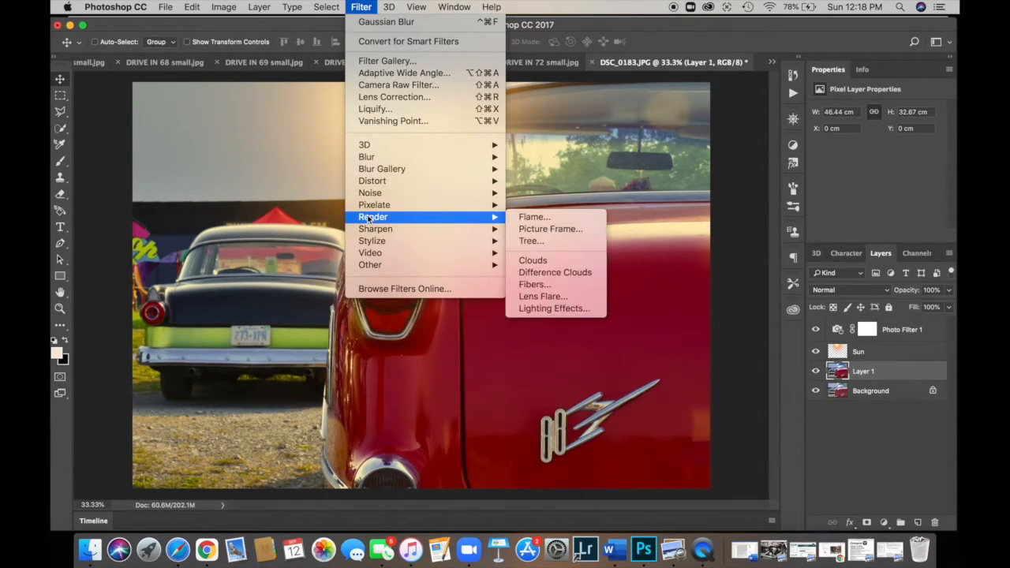
mouse_move(373, 216)
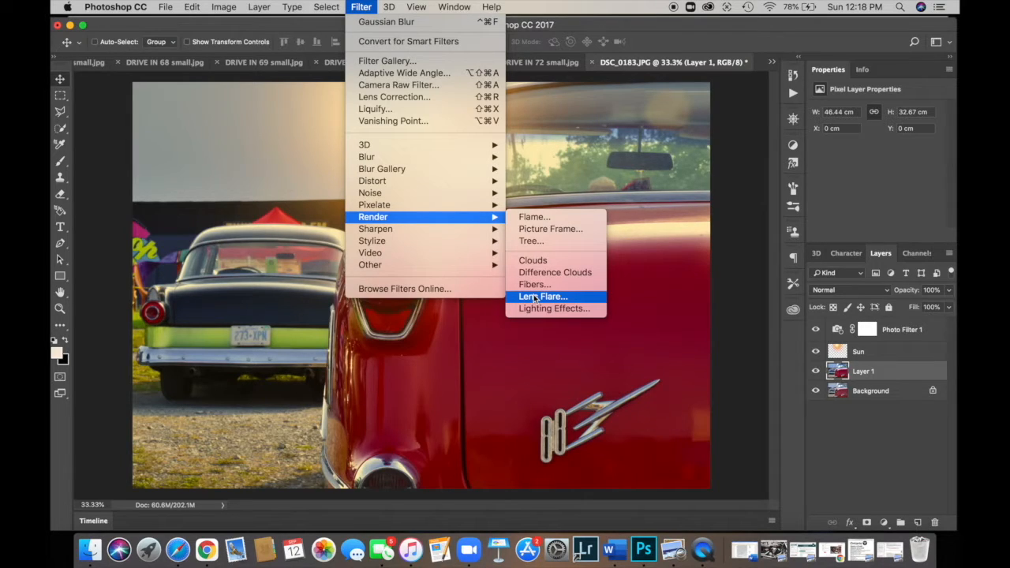
click(542, 296)
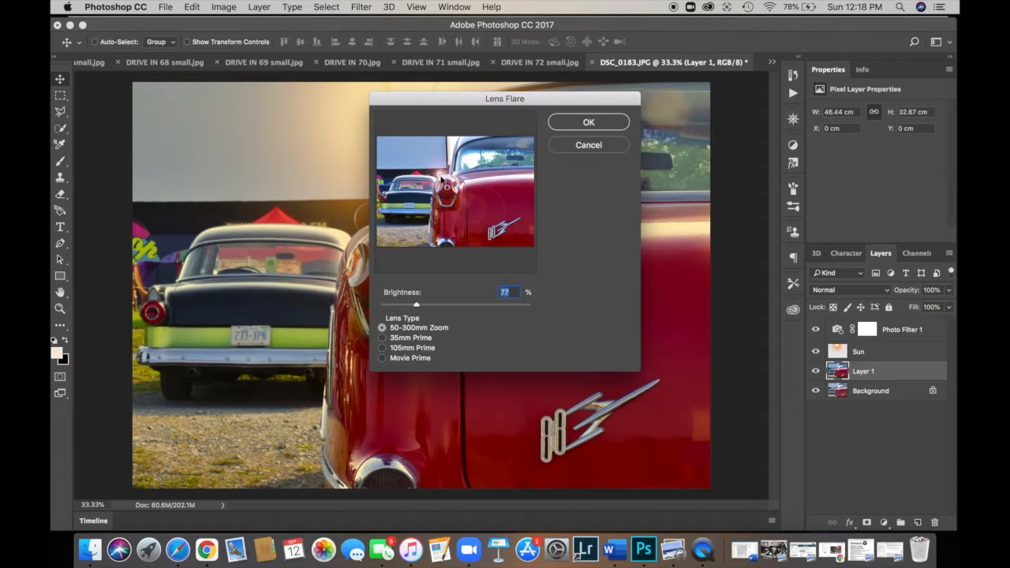
click(443, 180)
mouse_move(416, 306)
mouse_down()
mouse_move(456, 306)
mouse_move(427, 306)
mouse_up()
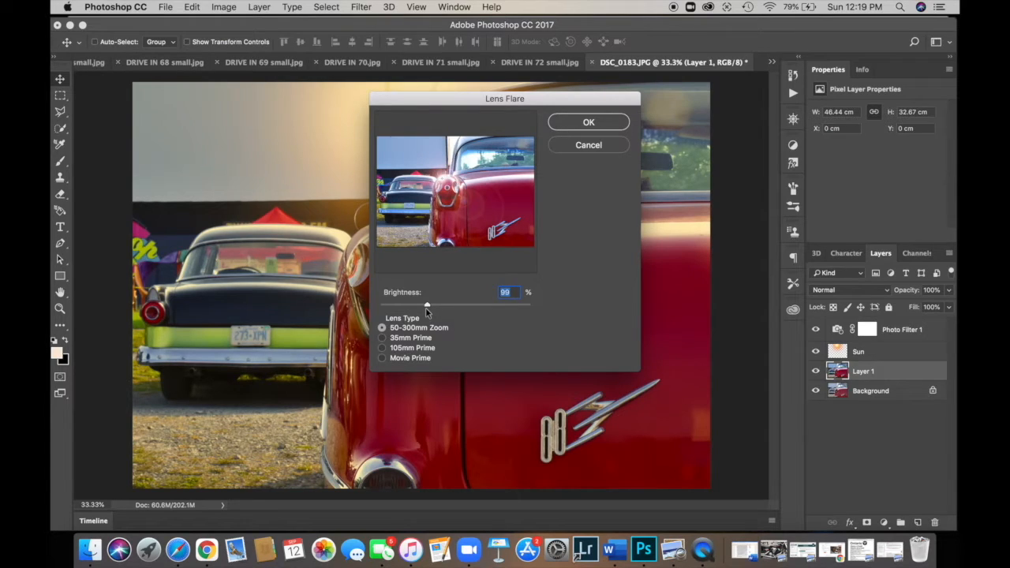
drag(427, 306, 425, 306)
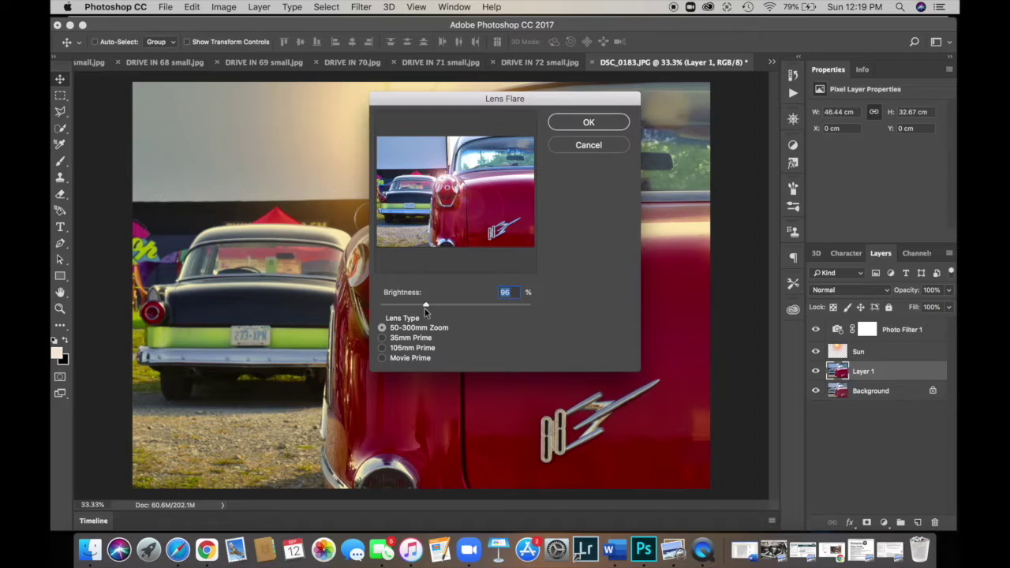
drag(425, 306, 424, 306)
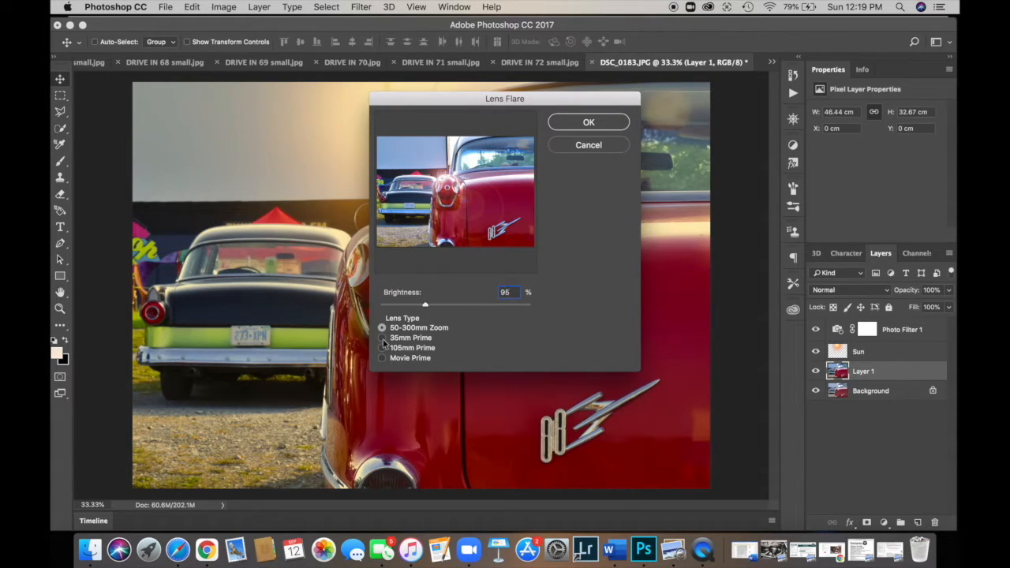
- Try 35mm Prime and Movie Prime, settle on 50-300mm Zoom and apply the flare
click(381, 338)
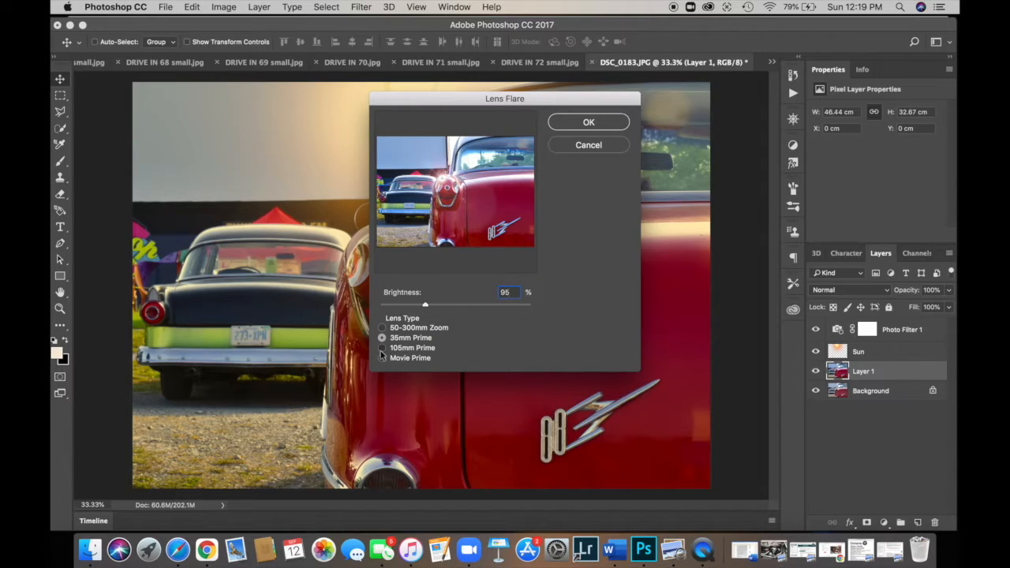
click(382, 357)
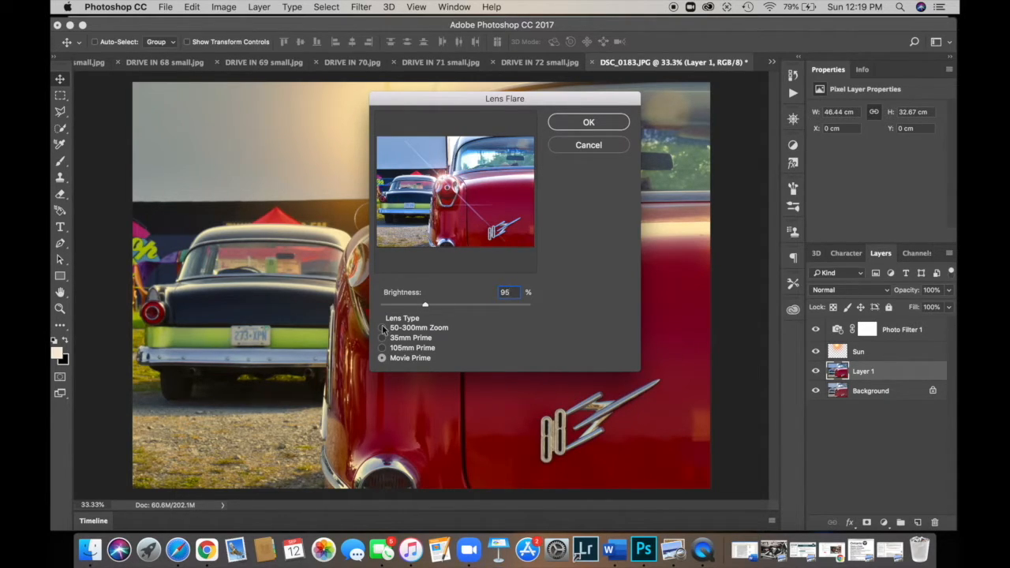
click(384, 328)
click(588, 122)
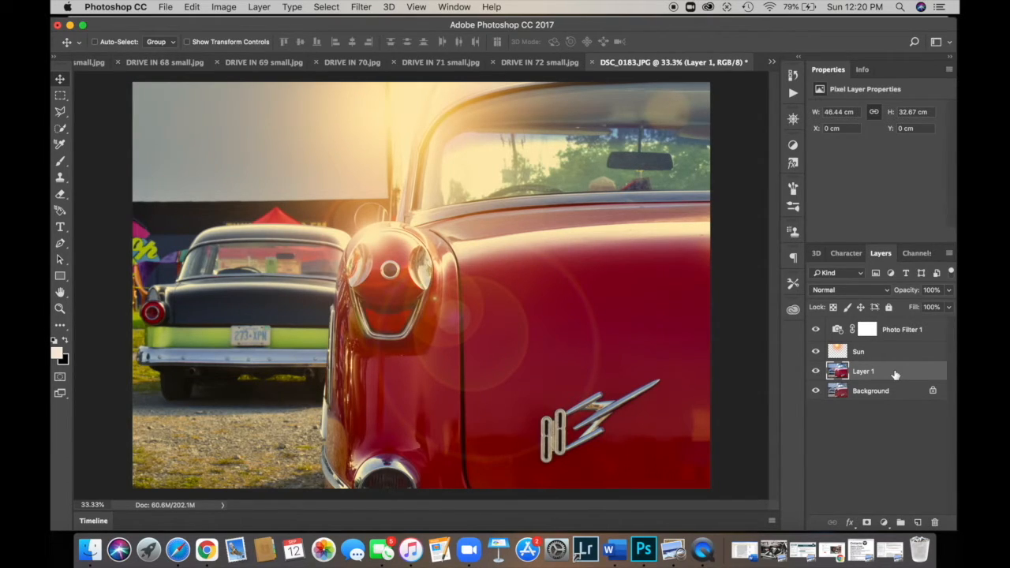
- Bring up Lens Correction's Custom settings for the car photo
click(361, 7)
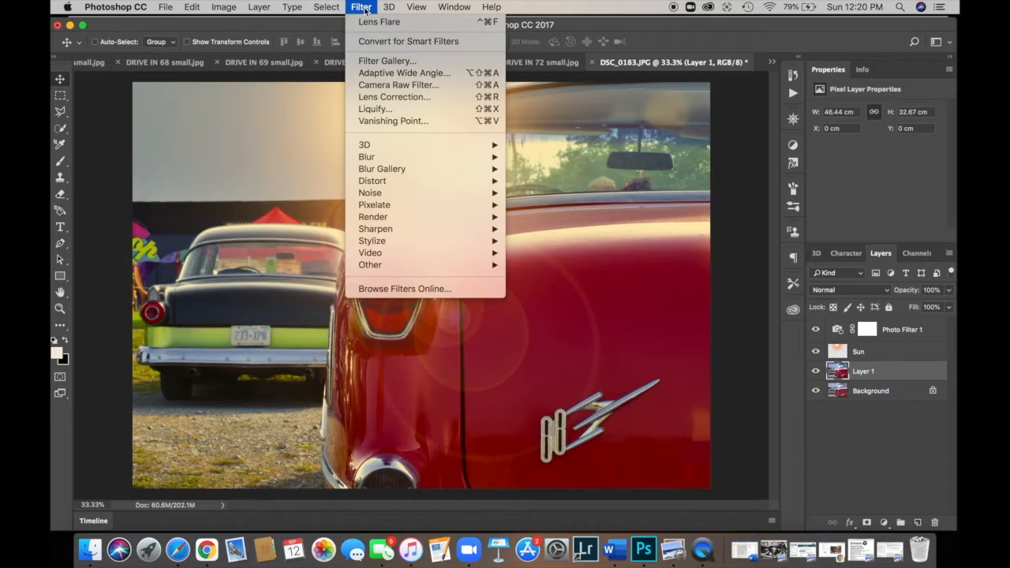
click(371, 97)
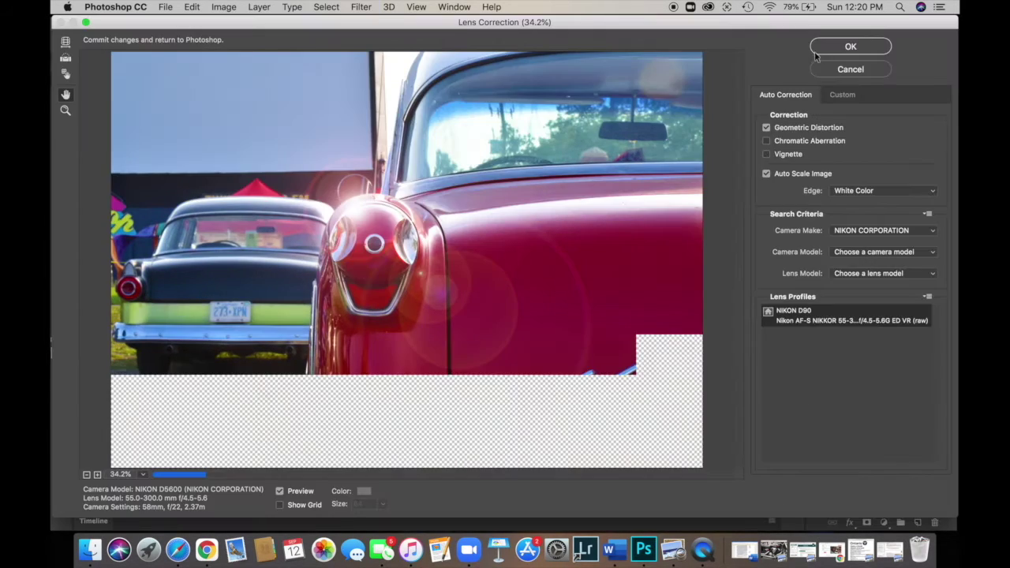
click(841, 95)
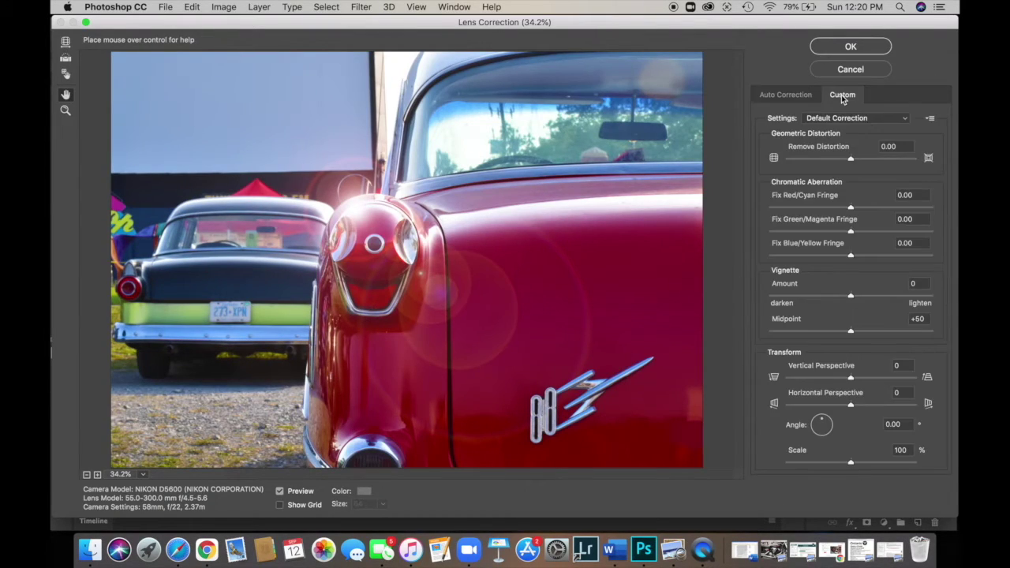
- Darken the photo edges with a Vignette Amount of -80, not yet applied
click(851, 296)
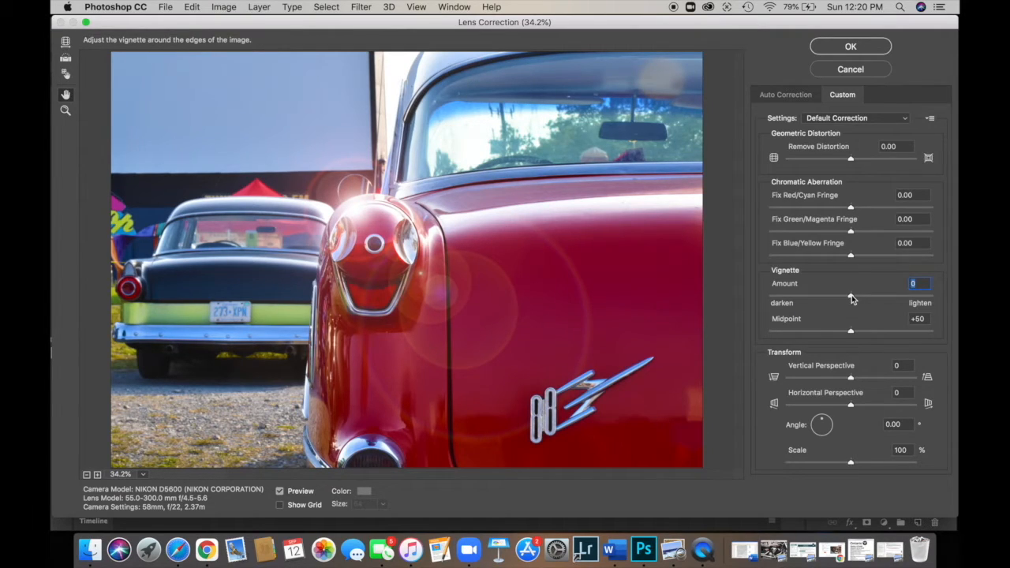
drag(851, 297, 793, 296)
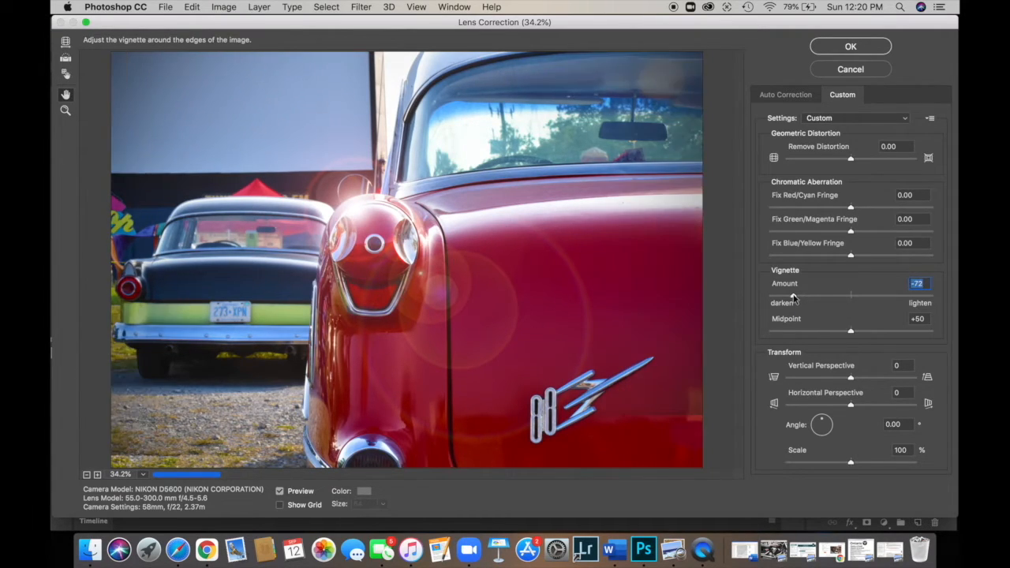
drag(793, 297, 769, 296)
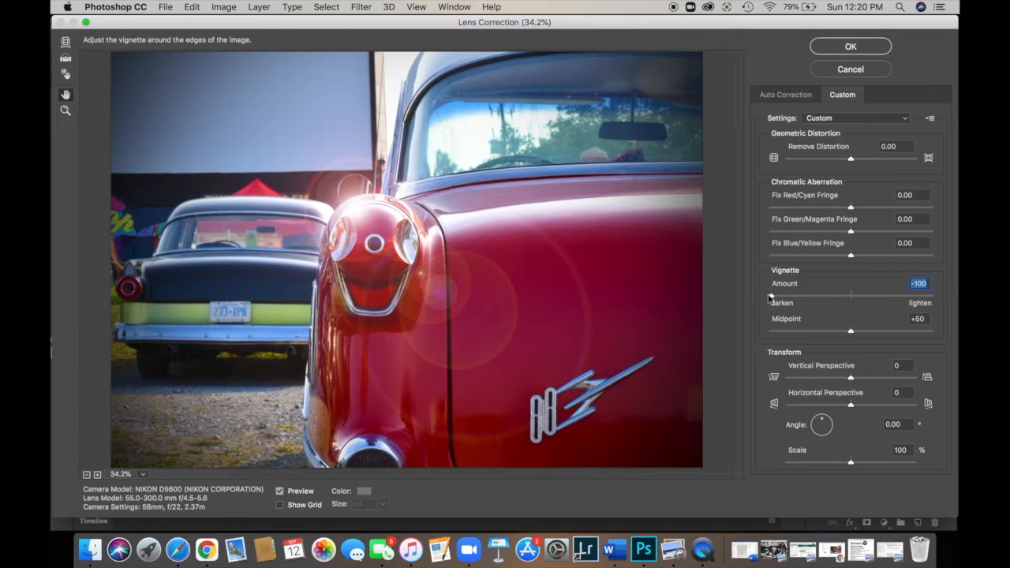
drag(770, 297, 787, 297)
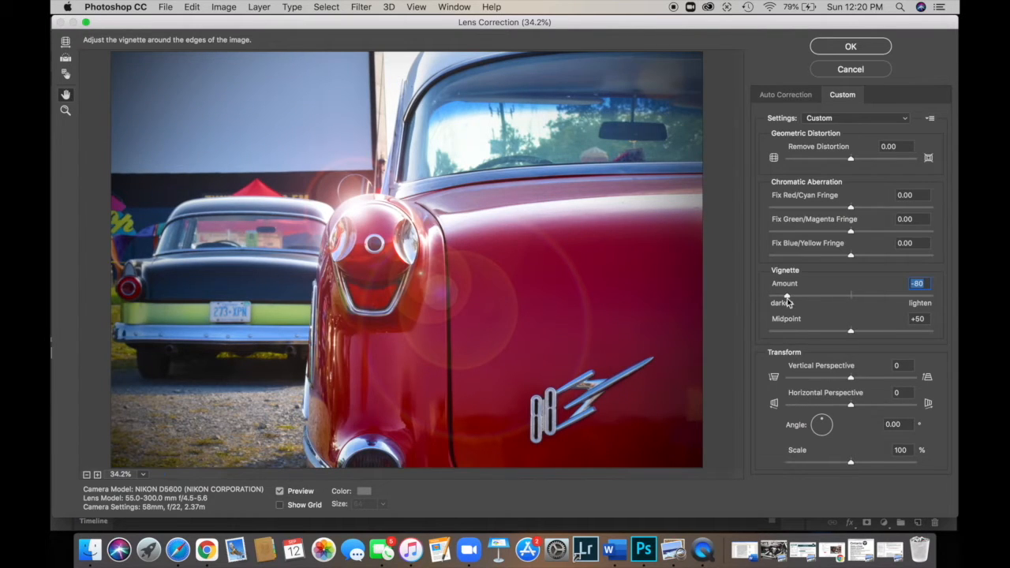